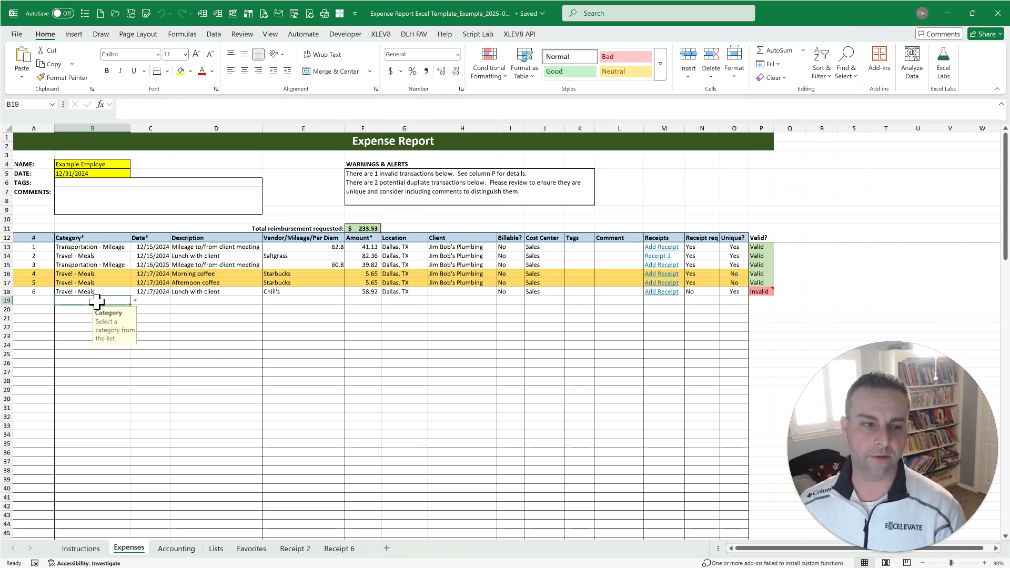
- Categorise expense row 19 as Transportation - Parking by accepting the 'park' autocomplete suggestion
{"action": "key", "text": "alt+Down"}
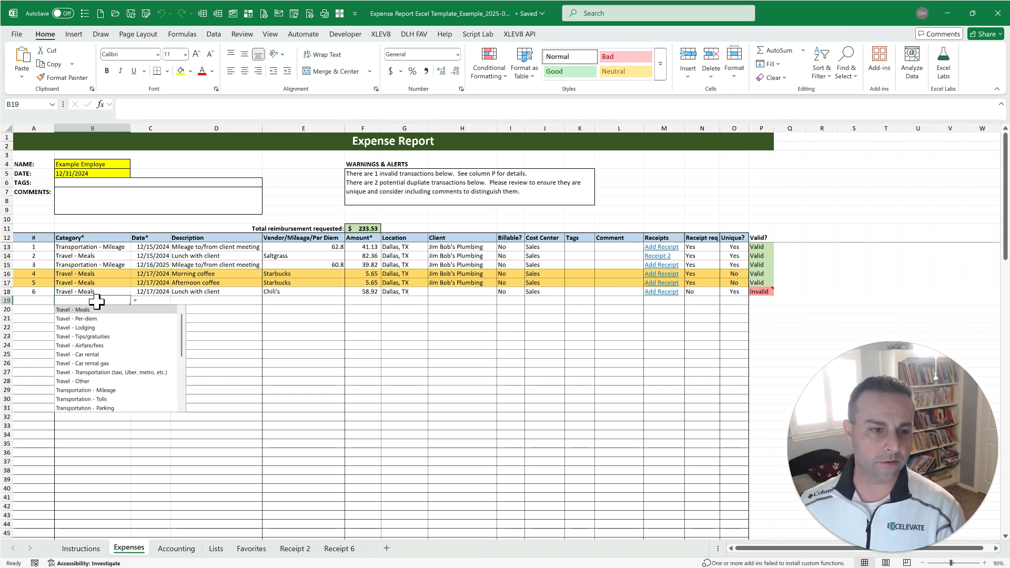
{"action": "key", "text": "Escape"}
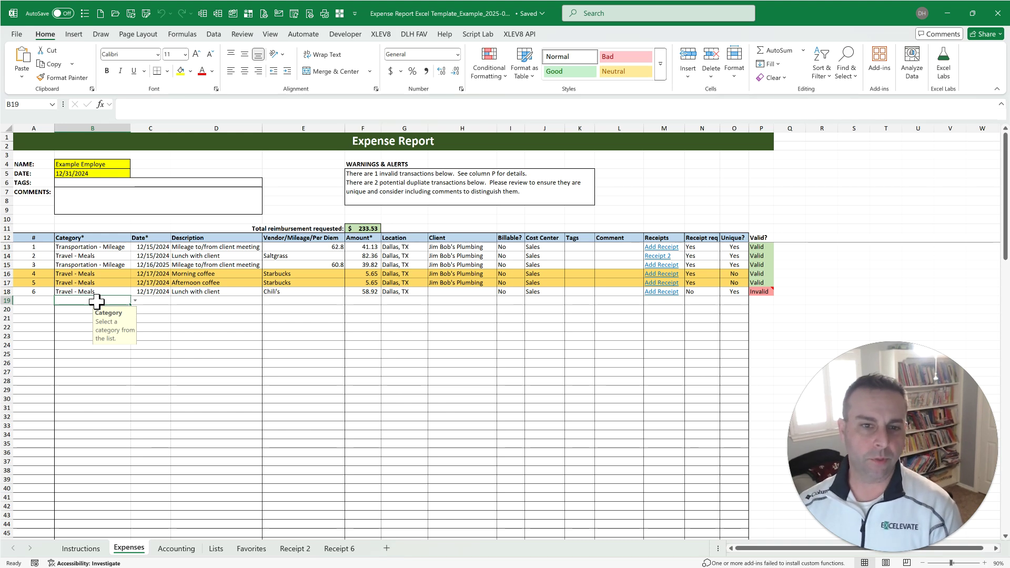
{"action": "type", "text": "park"}
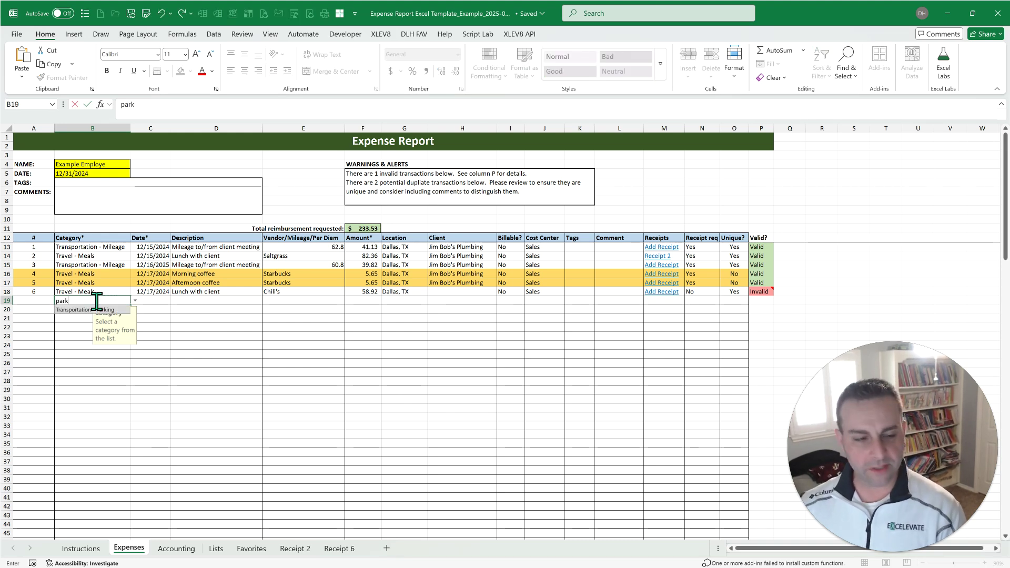
{"action": "key", "text": "Down"}
{"action": "key", "text": "Tab"}
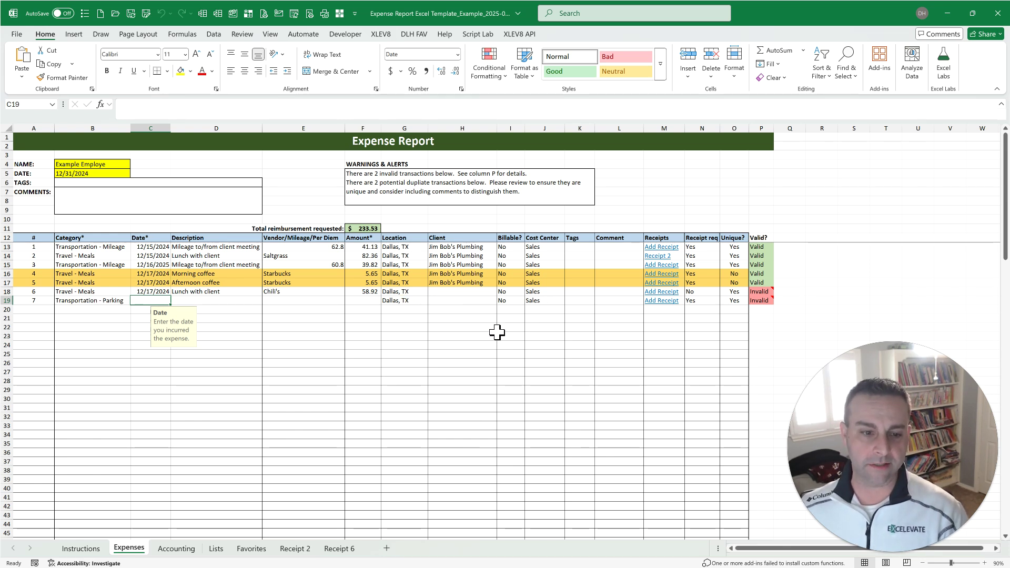
{"action": "left_click", "coordinate": [251, 549]}
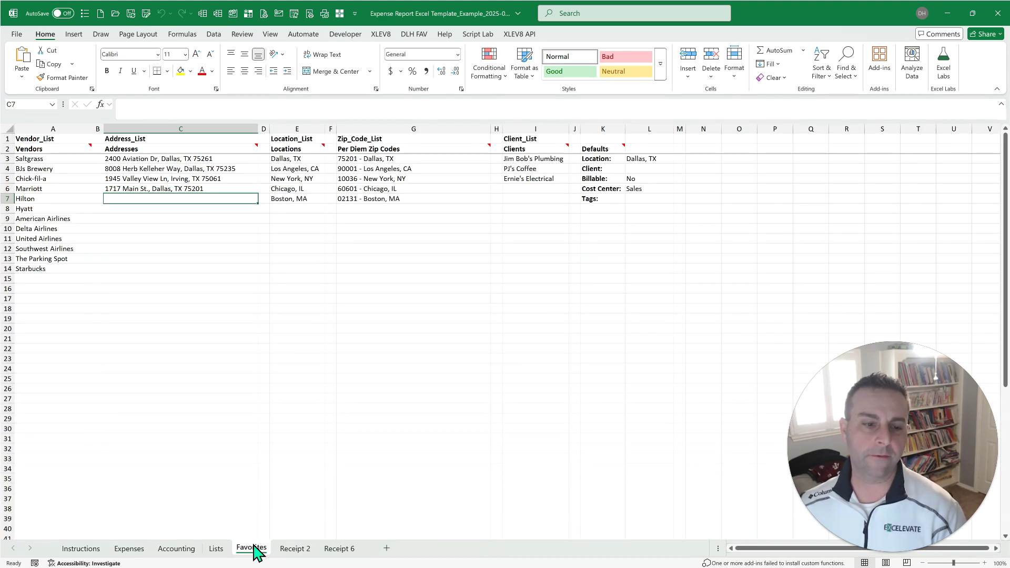
{"action": "left_click", "coordinate": [653, 127]}
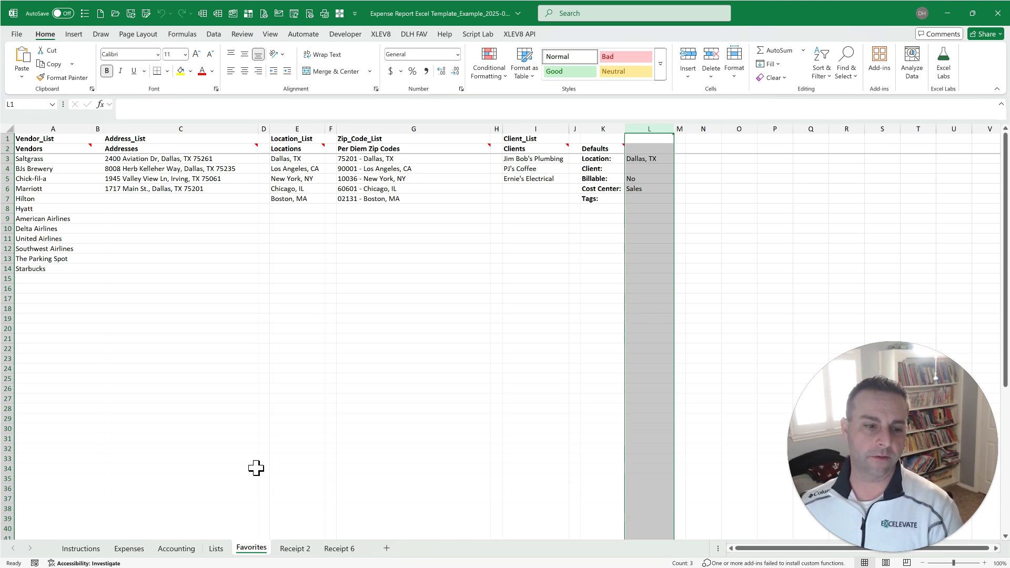
{"action": "left_click", "coordinate": [131, 550]}
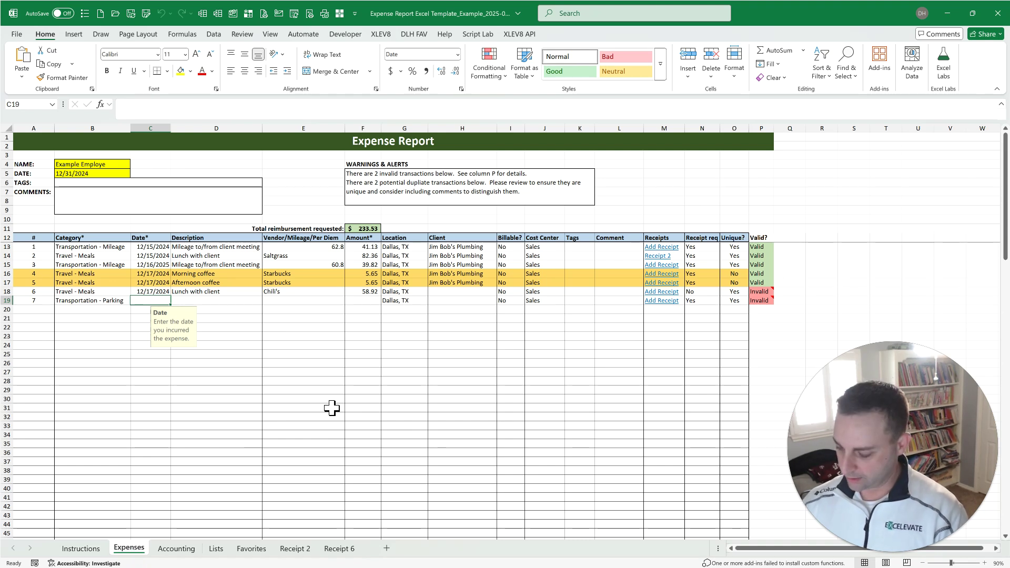
- Set E19's vendor to The Parking Spot in the vendor picker, then check P19's validation result
{"action": "left_click", "coordinate": [316, 303]}
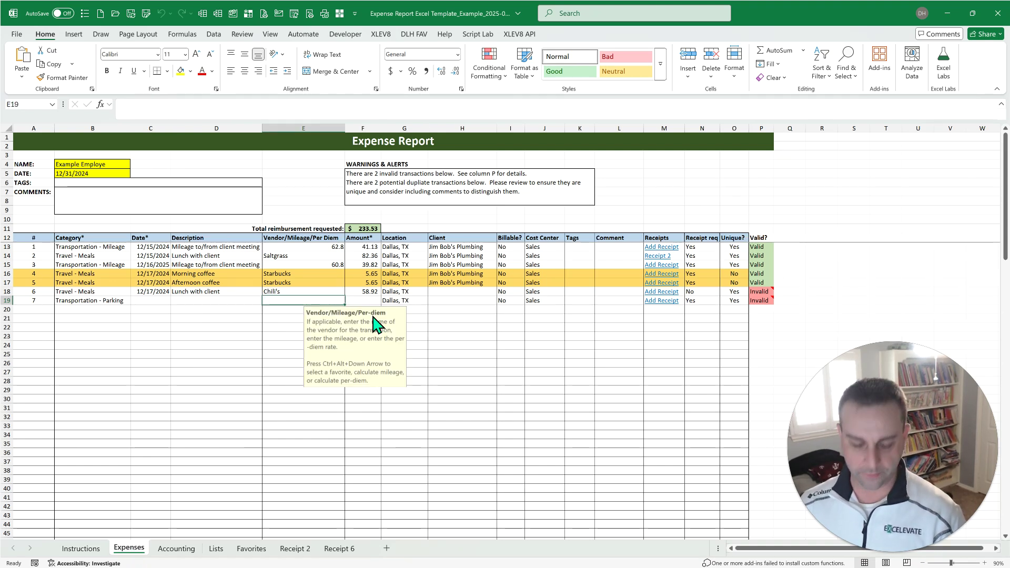
{"action": "key", "text": "ctrl+alt+Down"}
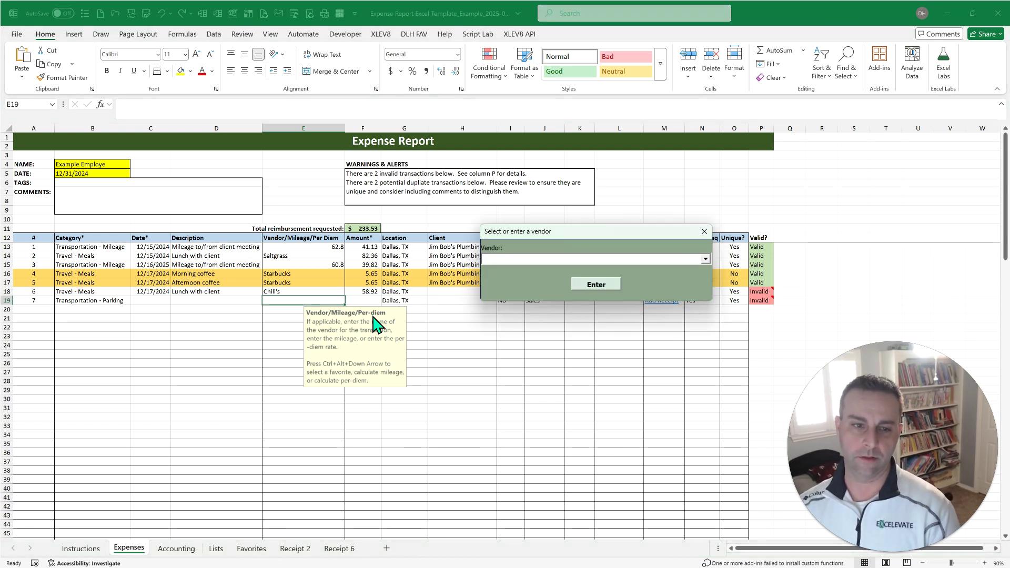
{"action": "key", "text": "alt+Down"}
{"action": "key", "text": "Down"}
{"action": "key", "text": "Return"}
{"action": "key", "text": "Return"}
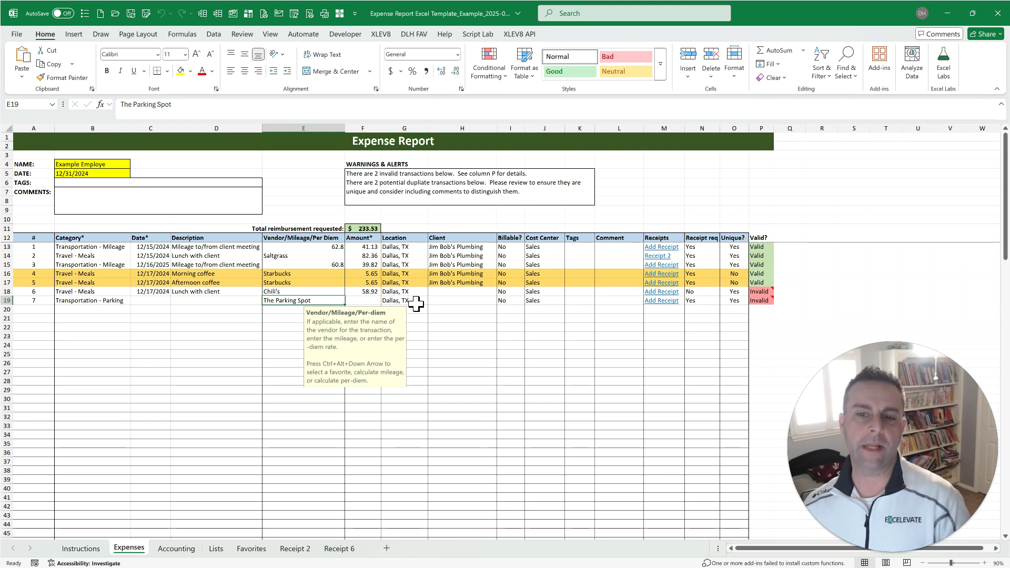
{"action": "left_click", "coordinate": [758, 300]}
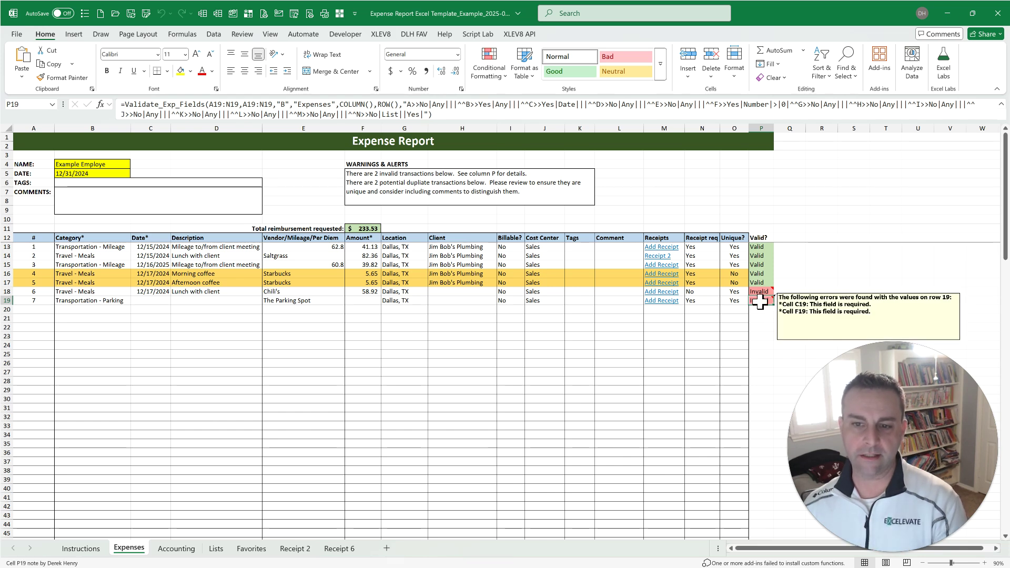
- Enter the date 12/18/2024 in cell C19 of the Parking expense
{"action": "left_click", "coordinate": [157, 309]}
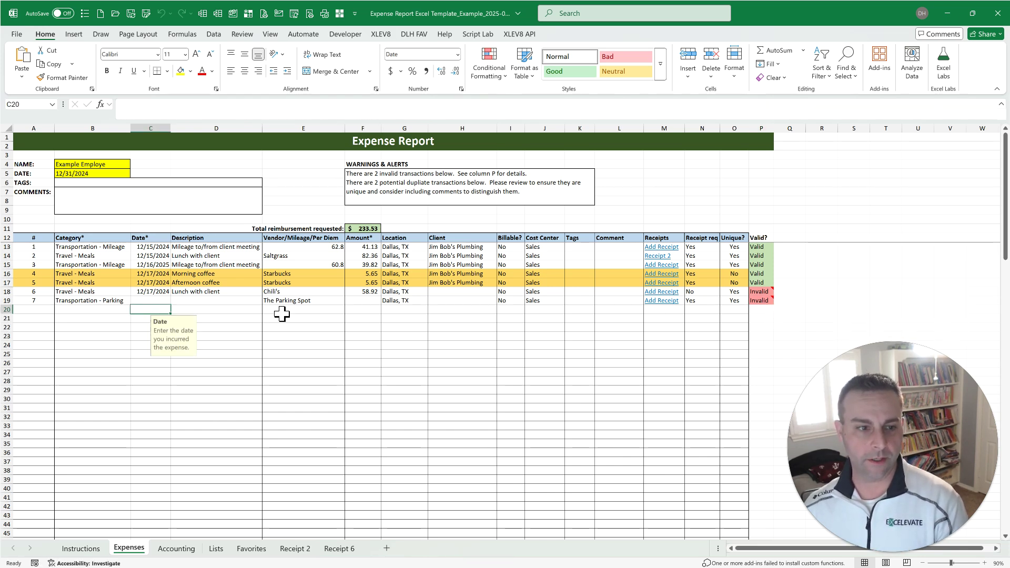
{"action": "key", "text": "Up"}
{"action": "type", "text": "12/18"}
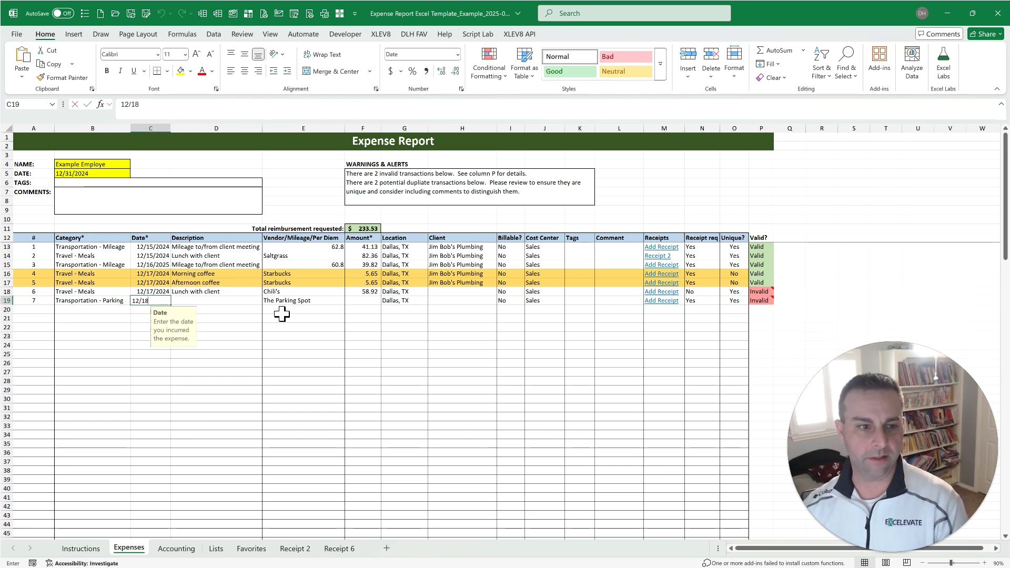
{"action": "type", "text": "/2024"}
{"action": "key", "text": "Tab"}
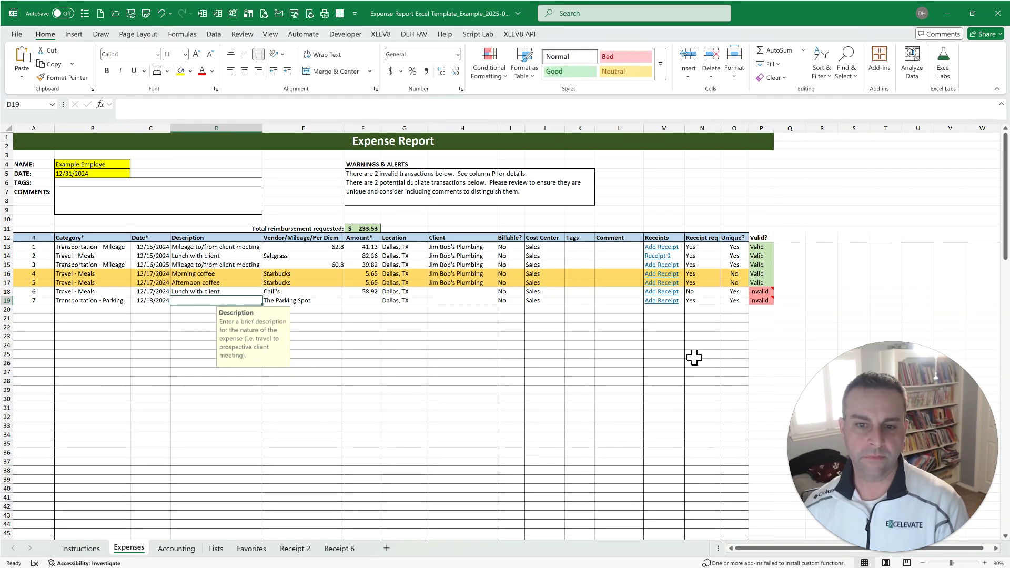
{"action": "mouse_move", "coordinate": [762, 301]}
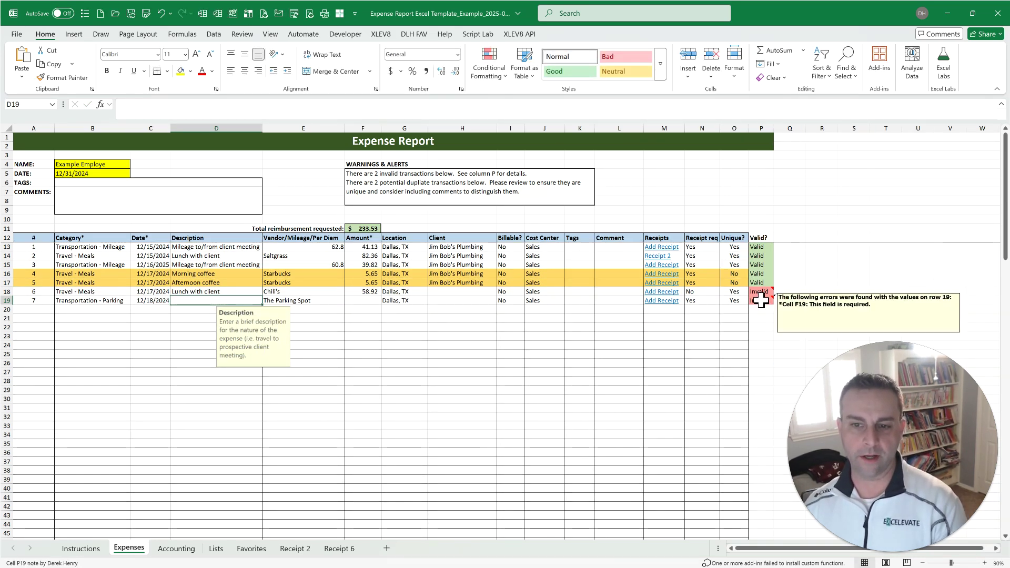
- Enter 78.25 as the amount in F19 and check the receipt requirement in N19
{"action": "left_click", "coordinate": [364, 301]}
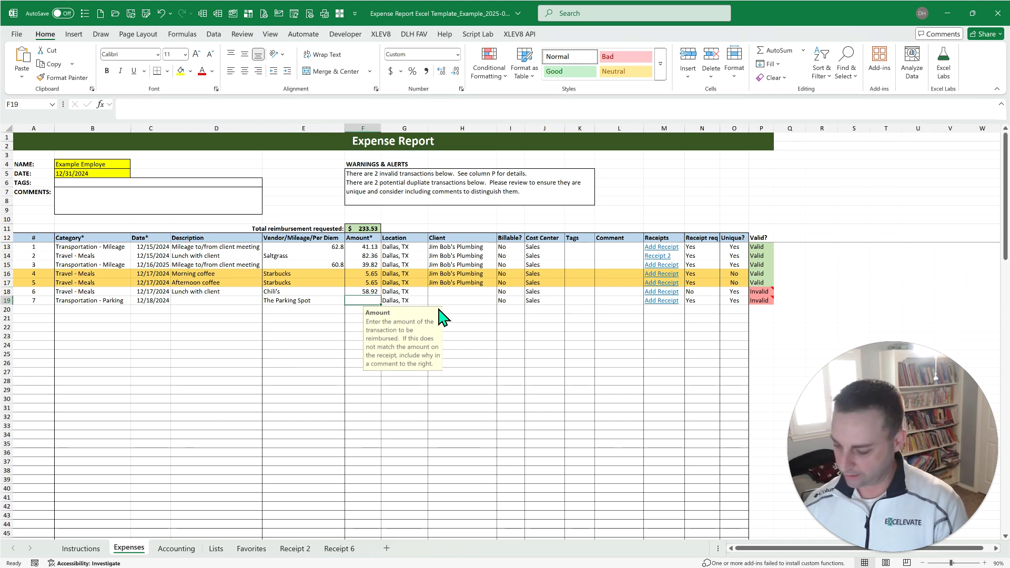
{"action": "type", "text": "78.25"}
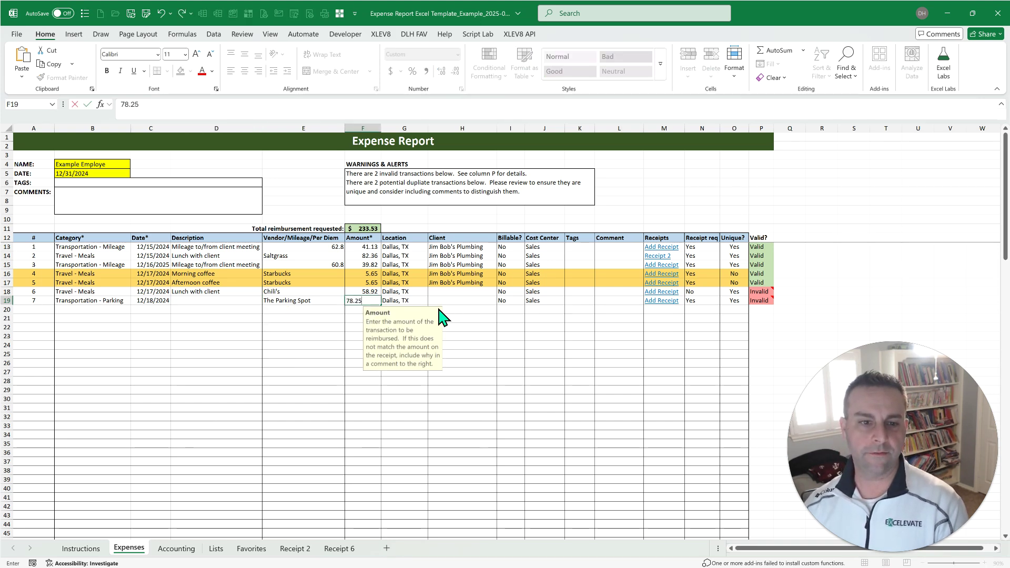
{"action": "key", "text": "Tab"}
{"action": "mouse_move", "coordinate": [764, 301]}
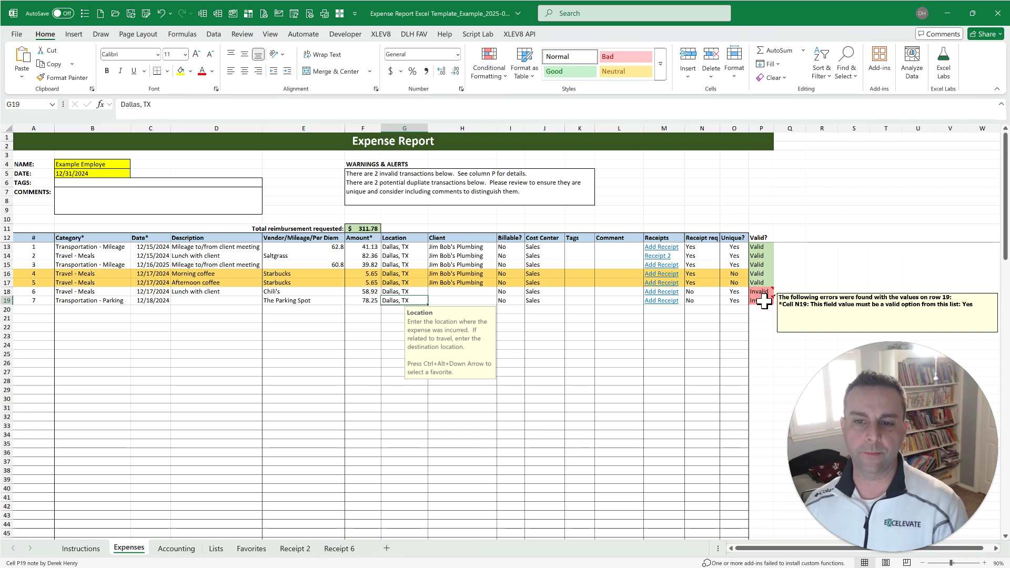
{"action": "left_click", "coordinate": [699, 300]}
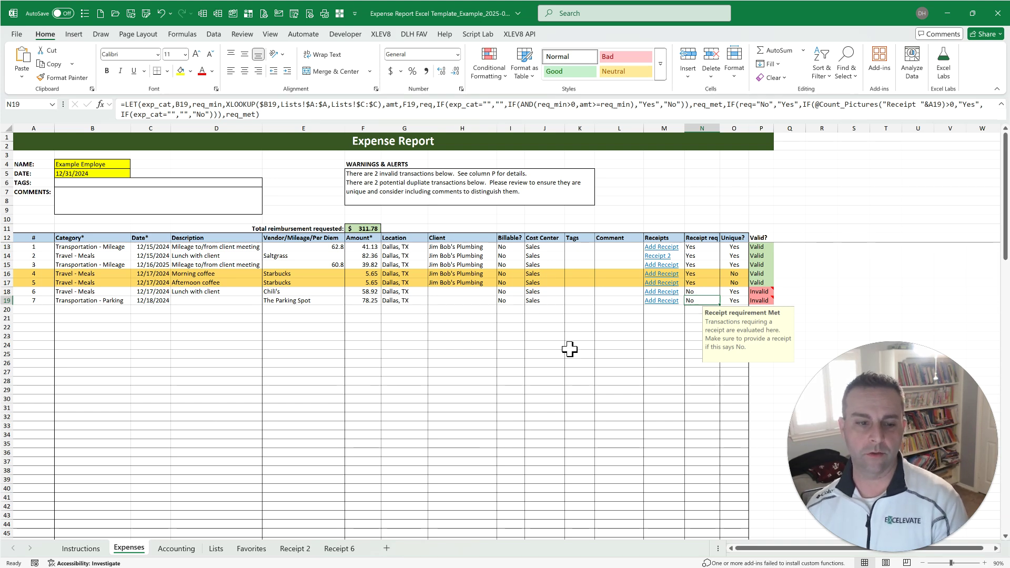
{"action": "left_click", "coordinate": [213, 550]}
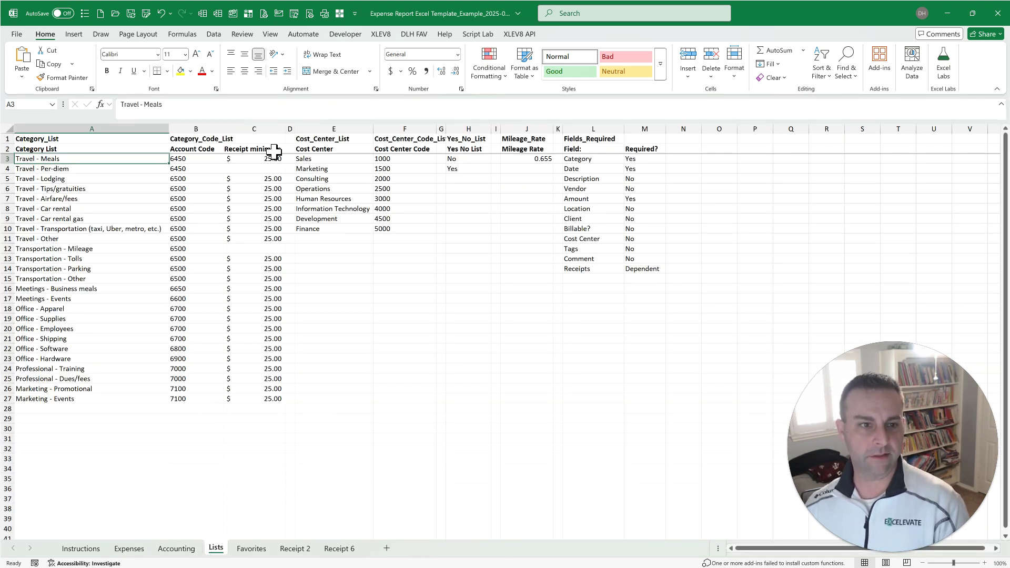
{"action": "left_click", "coordinate": [269, 122]}
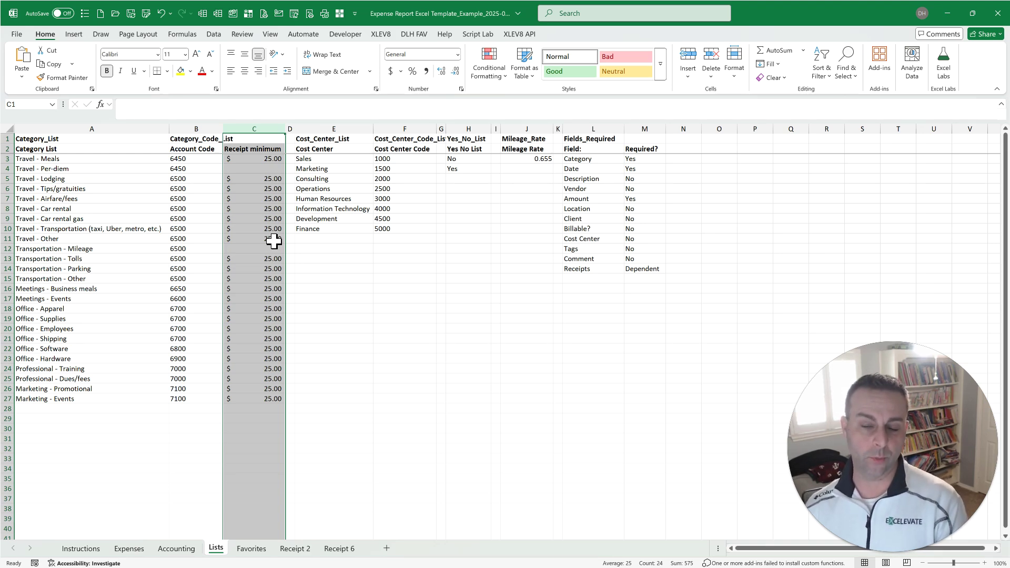
{"action": "left_click", "coordinate": [129, 549]}
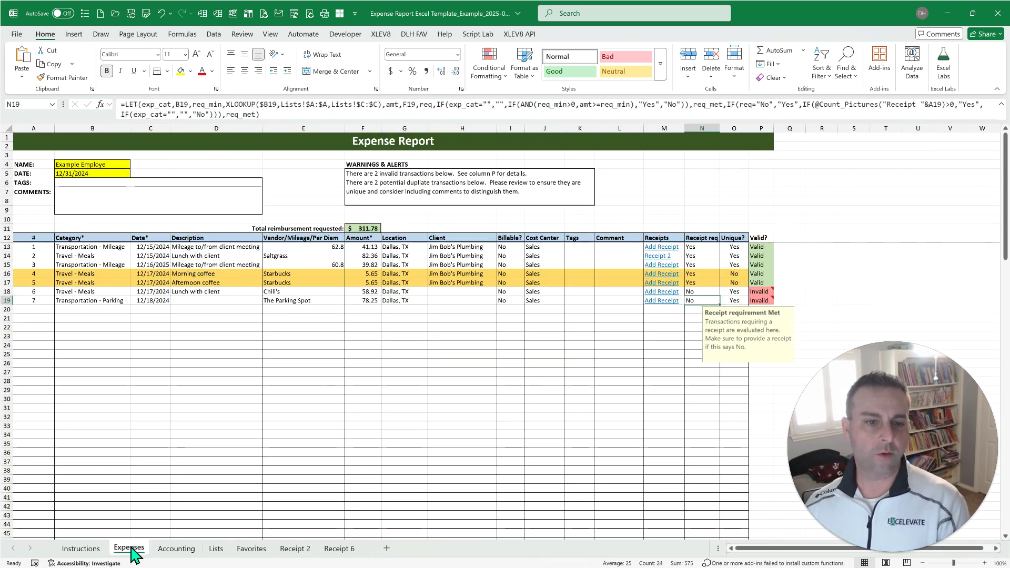
- Create transaction 7's receipt sheet and place a receipt image from this device over its cells
{"action": "left_click", "coordinate": [660, 302]}
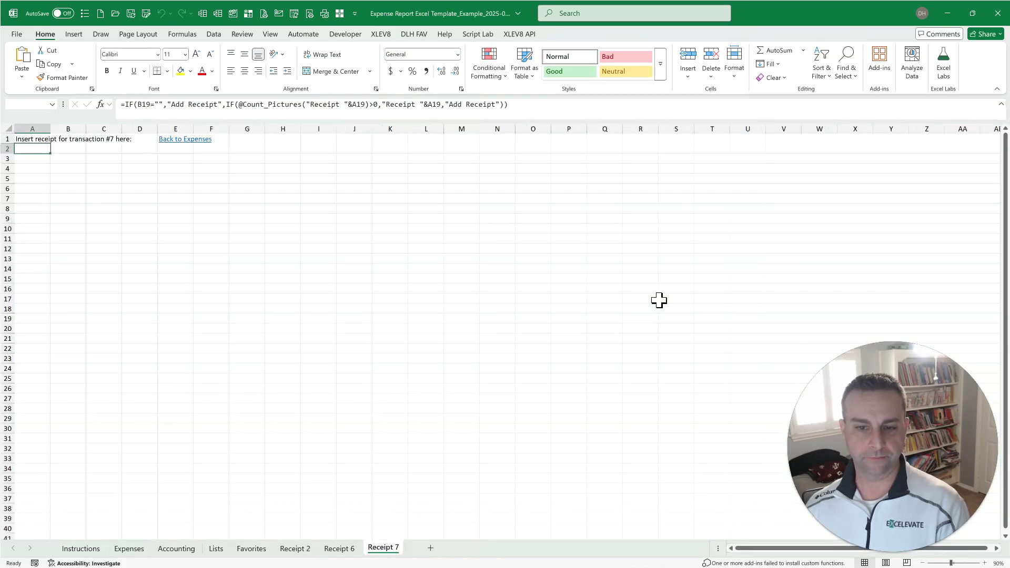
{"action": "left_click", "coordinate": [392, 550]}
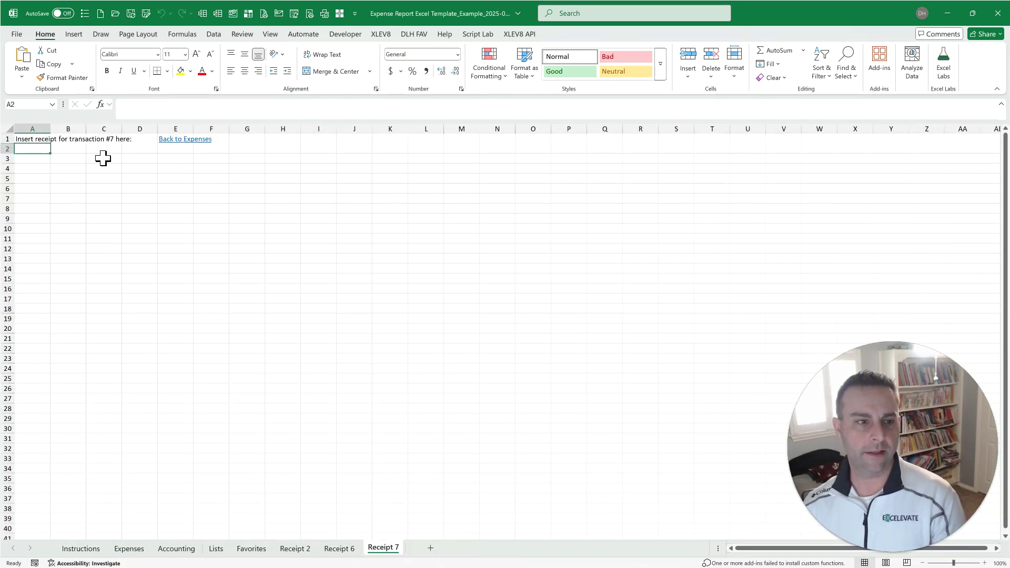
{"action": "left_click", "coordinate": [75, 35]}
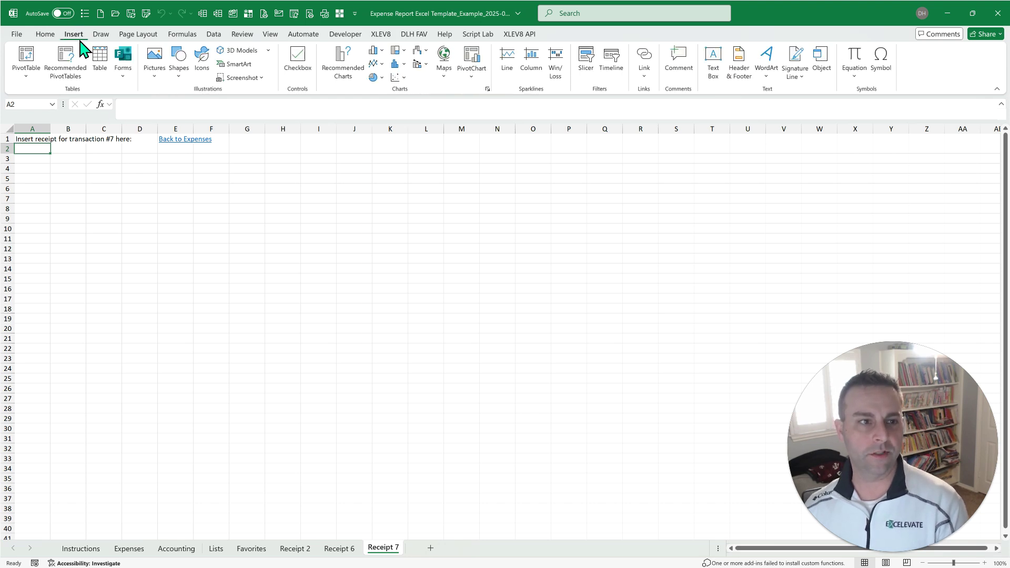
{"action": "left_click", "coordinate": [156, 78]}
{"action": "mouse_move", "coordinate": [190, 108]}
{"action": "left_click", "coordinate": [248, 126]}
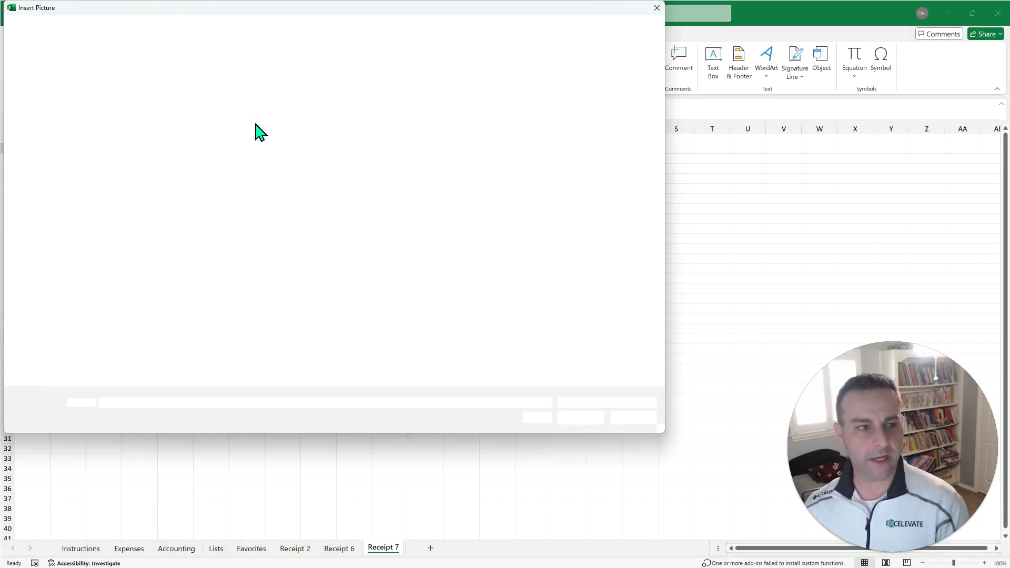
{"action": "double_click", "coordinate": [272, 101]}
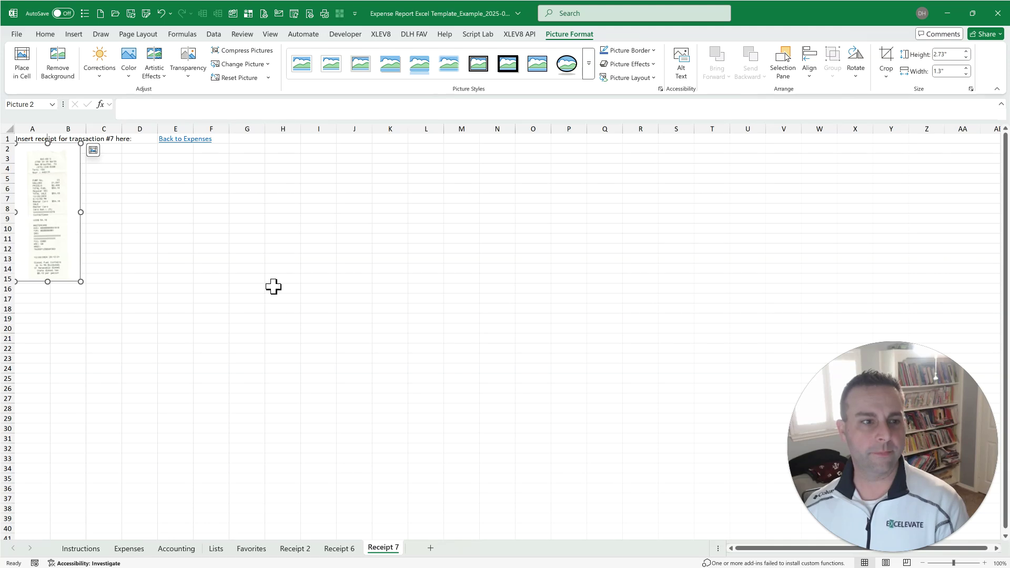
{"action": "left_click", "coordinate": [136, 549]}
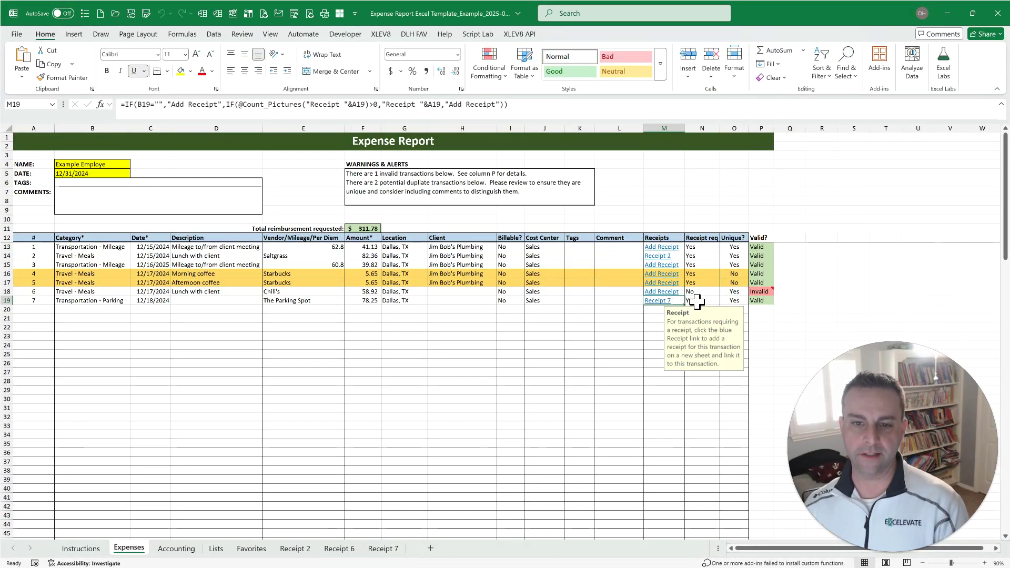
{"action": "left_click", "coordinate": [697, 301]}
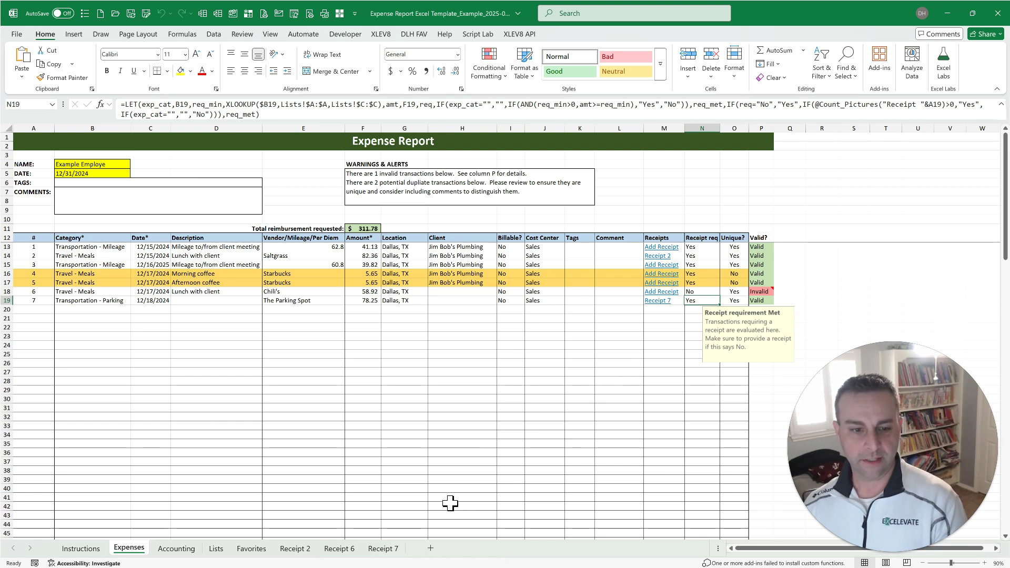
- Place the receipt picture from this device on the Receipt 6 sheet for transaction 6
{"action": "left_click", "coordinate": [110, 292]}
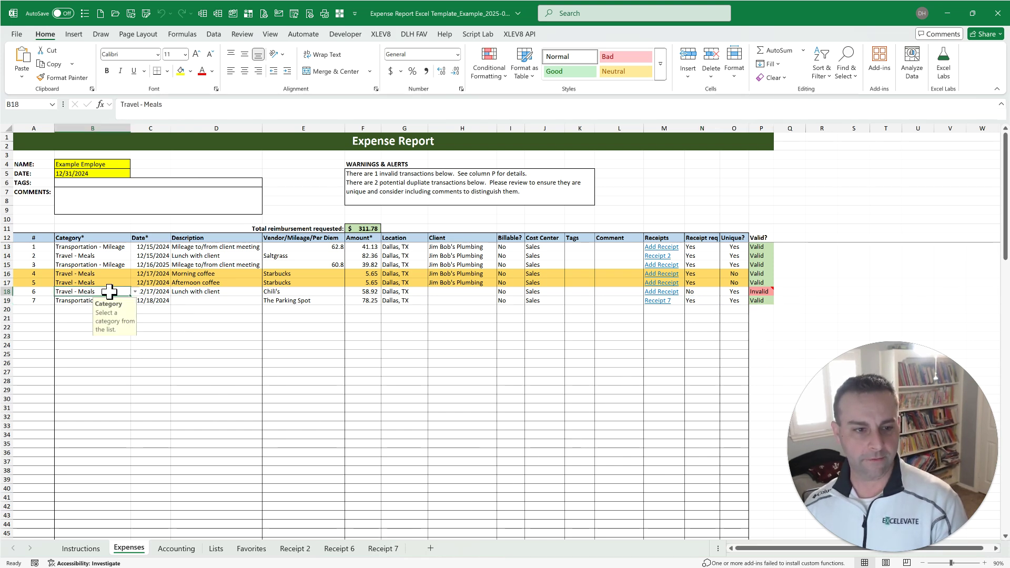
{"action": "left_click", "coordinate": [337, 550]}
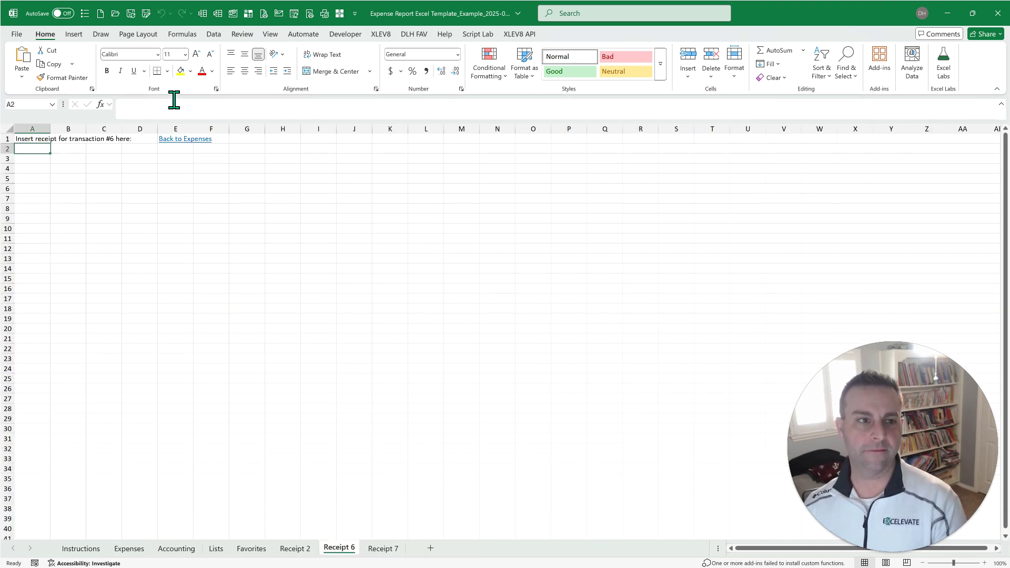
{"action": "left_click", "coordinate": [73, 33]}
{"action": "left_click", "coordinate": [155, 68]}
{"action": "mouse_move", "coordinate": [181, 107]}
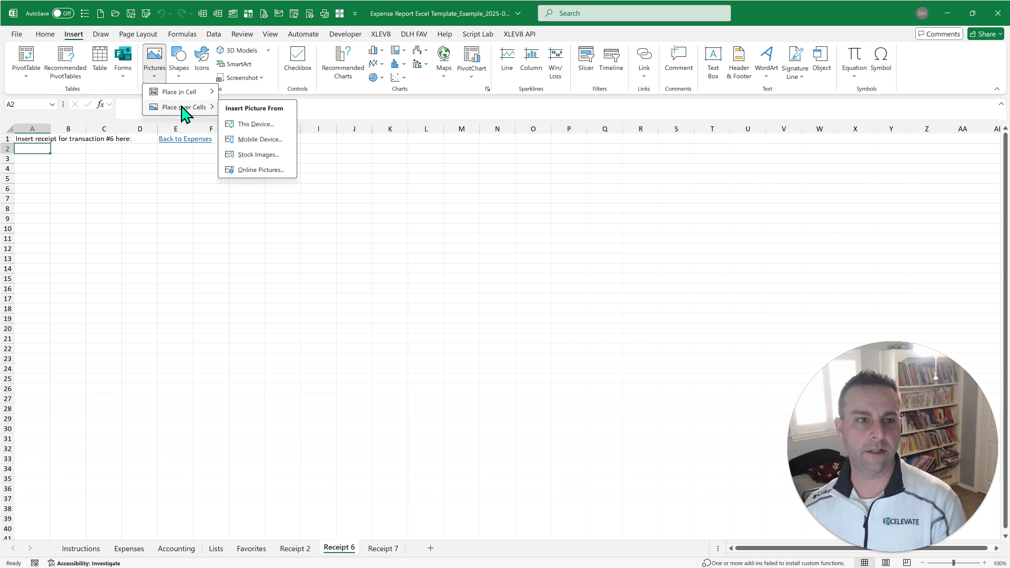
{"action": "left_click", "coordinate": [250, 126]}
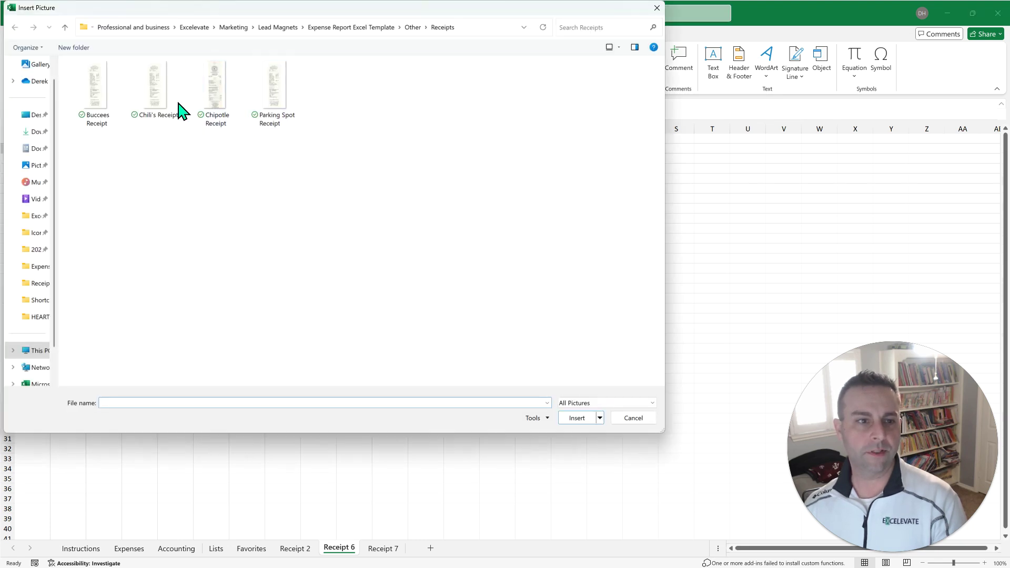
{"action": "double_click", "coordinate": [165, 100]}
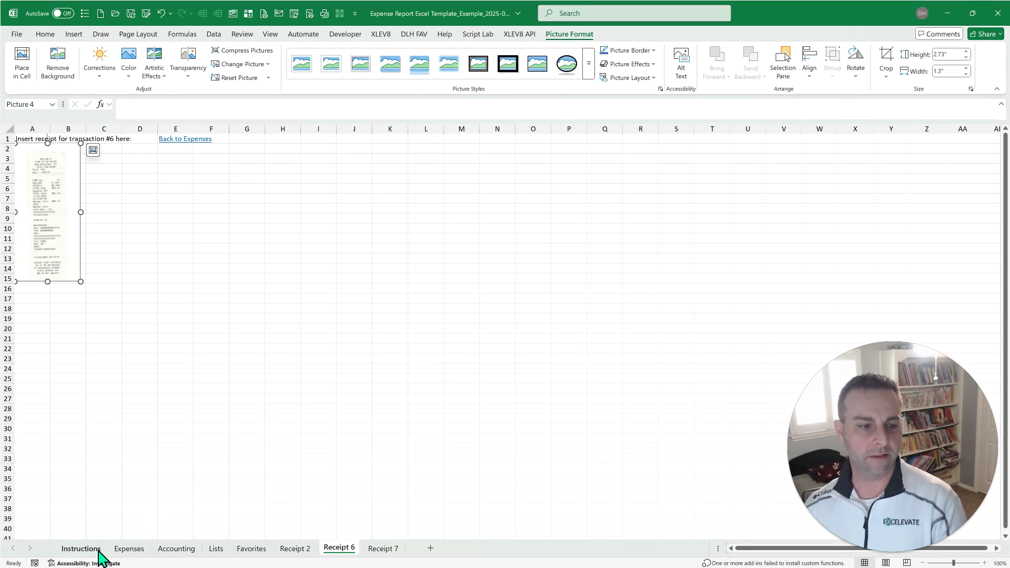
{"action": "left_click", "coordinate": [129, 549]}
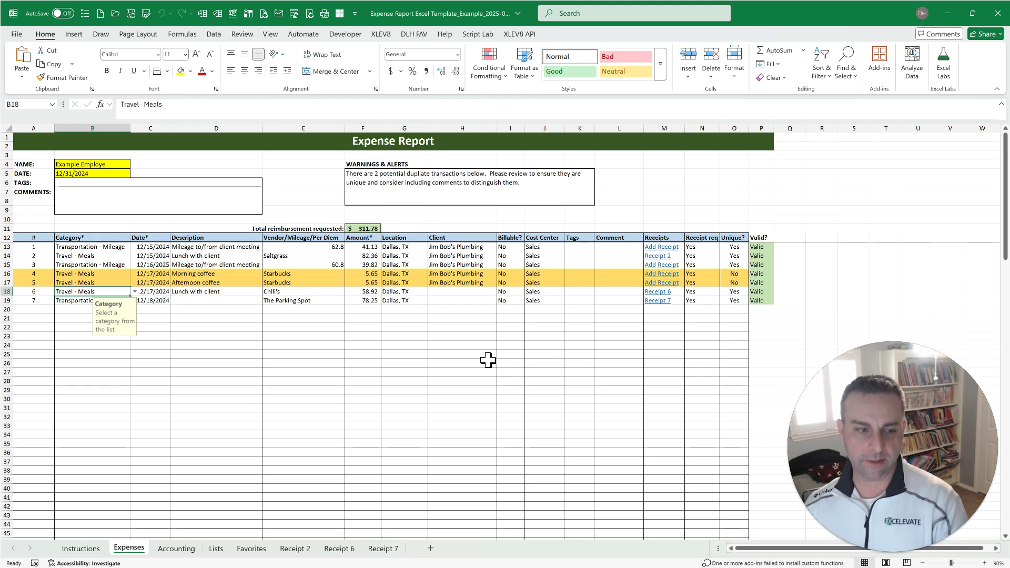
{"action": "left_click", "coordinate": [74, 310]}
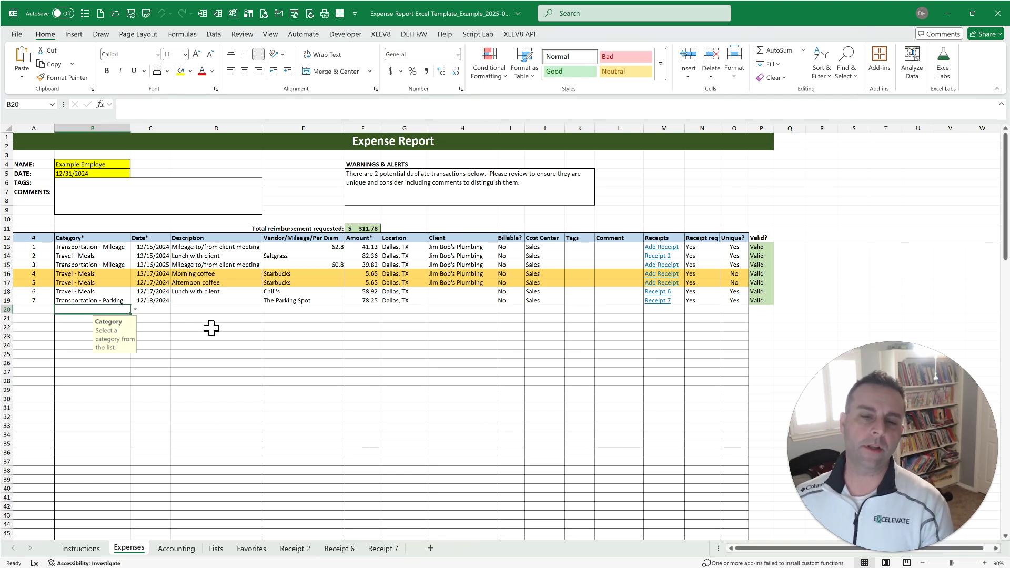
- Set row 20's category to Transportation - Mileage and its date to 12/19/2024, correcting a mistyped year
{"action": "type", "text": "mil"}
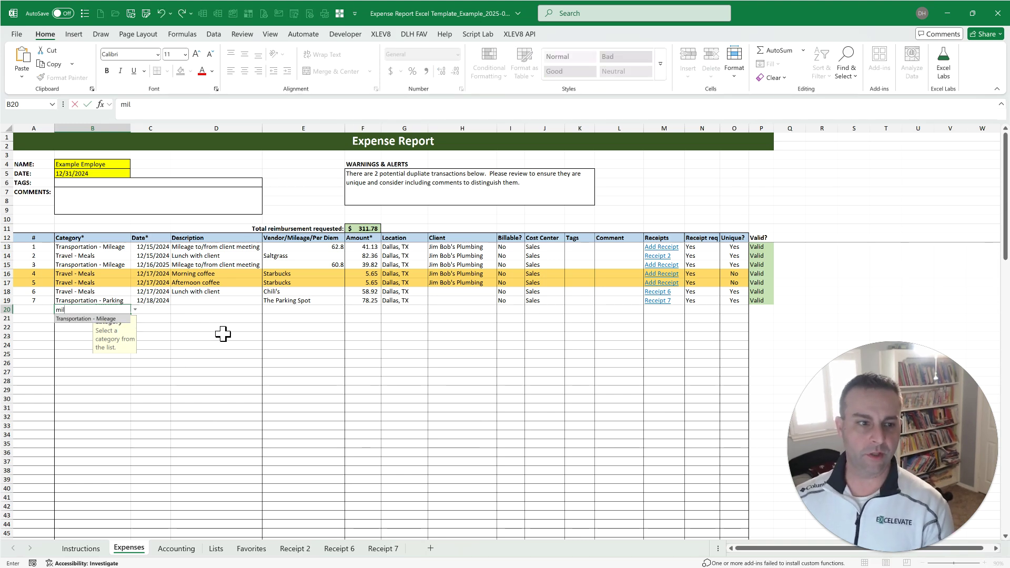
{"action": "key", "text": "Tab"}
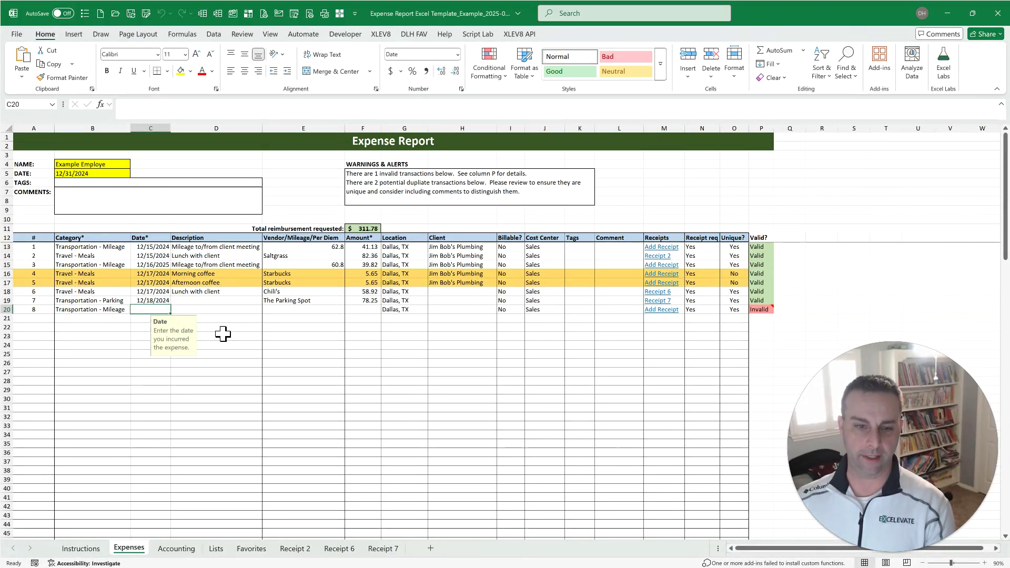
{"action": "type", "text": "12/"}
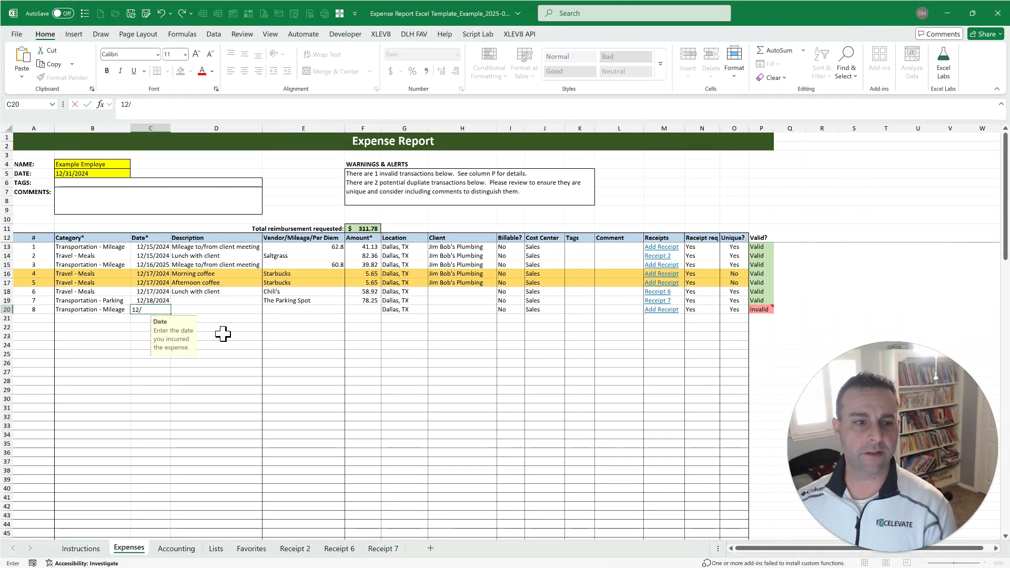
{"action": "type", "text": "19/204"}
{"action": "key", "text": "Return"}
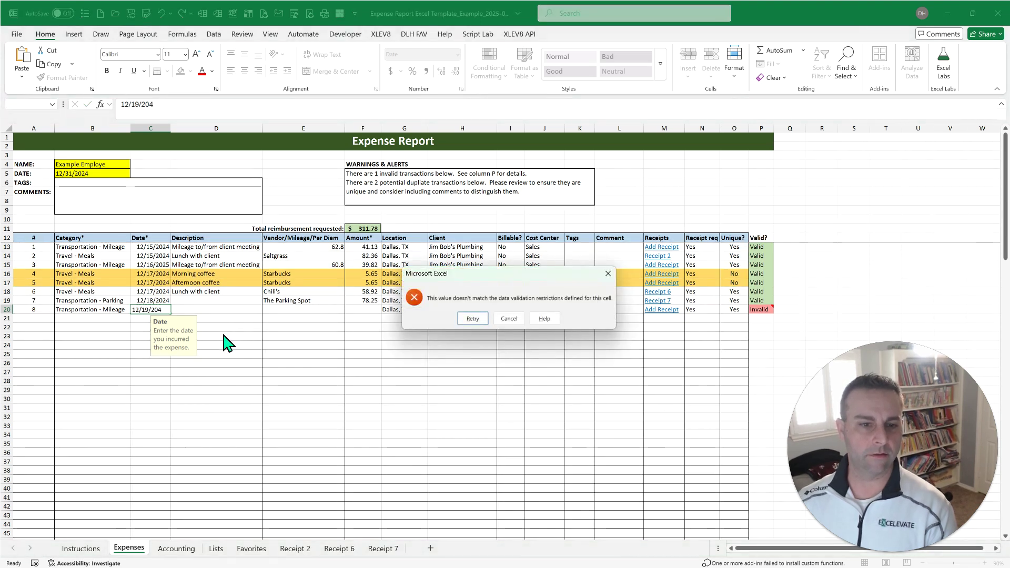
{"action": "key", "text": "Escape"}
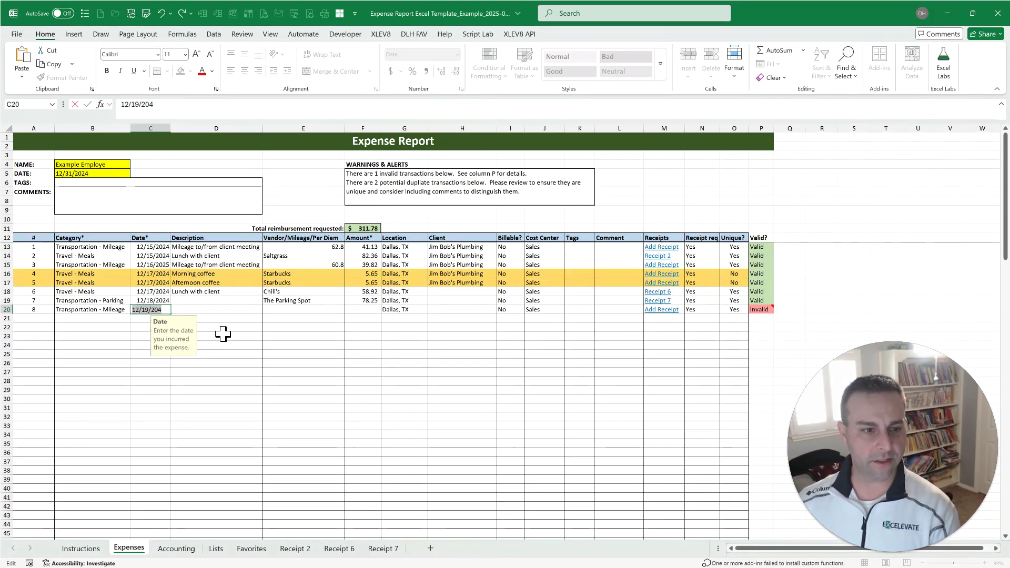
{"action": "key", "text": "BackSpace"}
{"action": "type", "text": "24"}
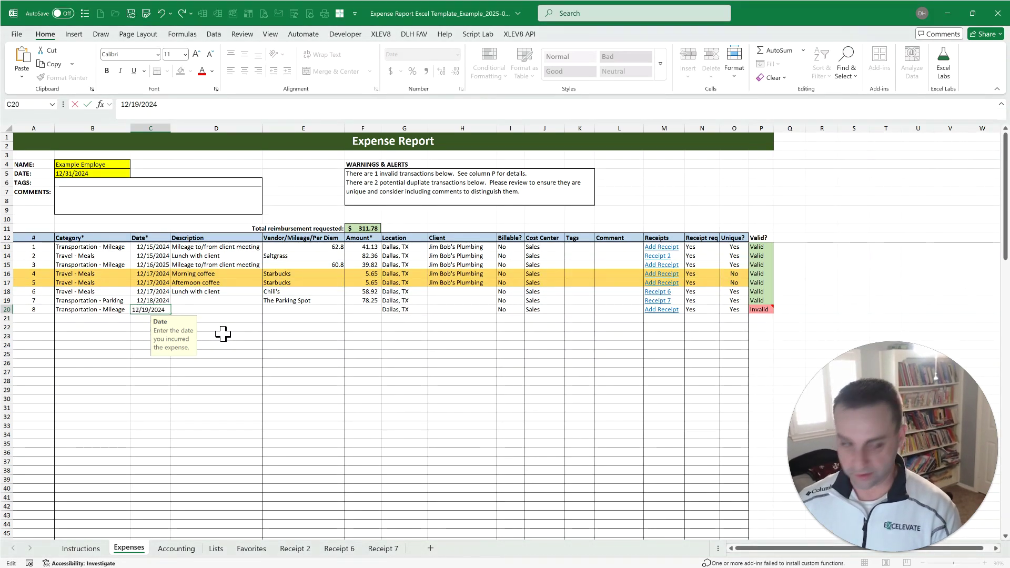
{"action": "key", "text": "Return"}
- Open the Calculate Mileage dialog from row 20's mileage cell E20
{"action": "key", "text": "Up"}
{"action": "key", "text": "Tab"}
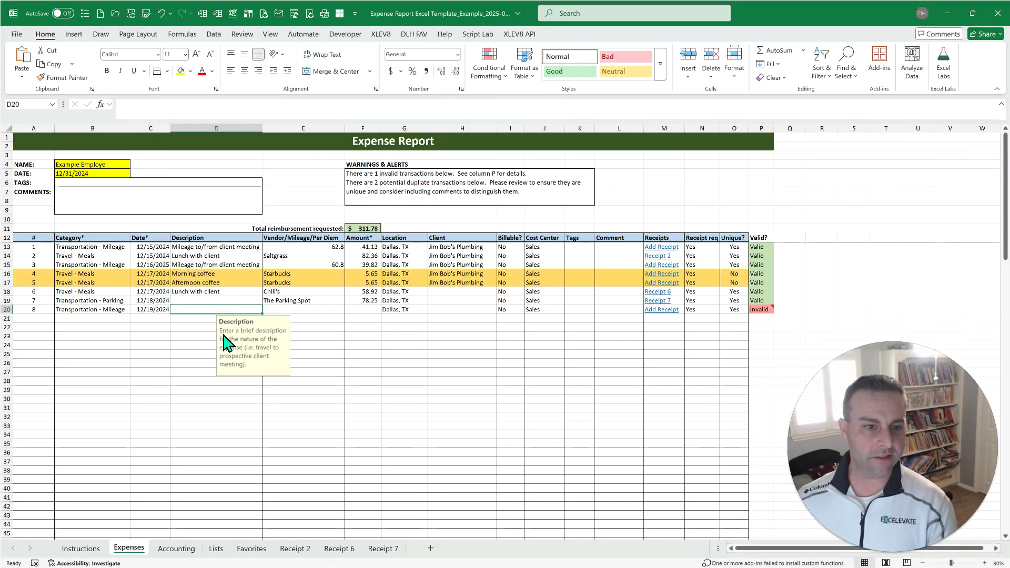
{"action": "left_click", "coordinate": [312, 308]}
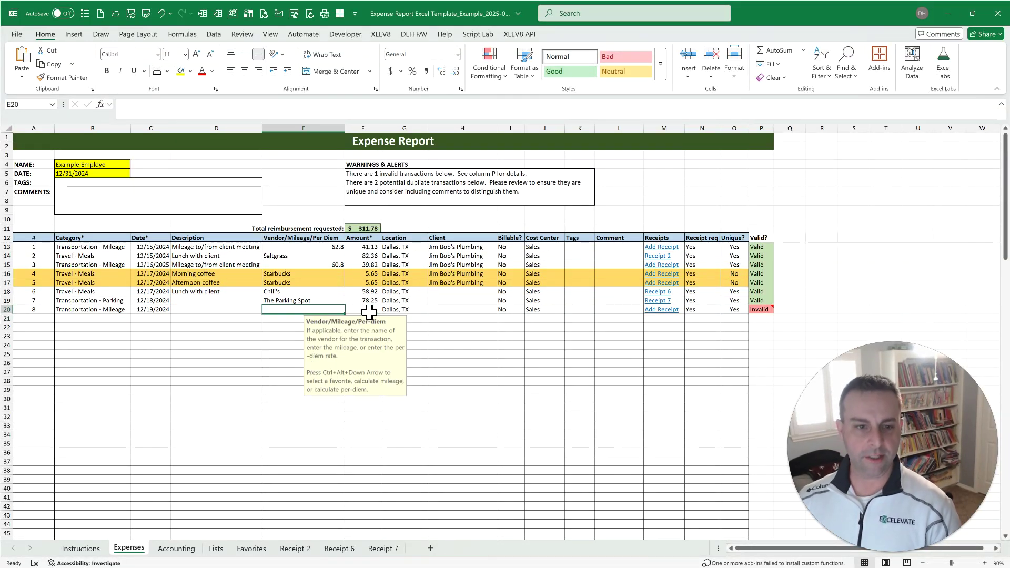
{"action": "key", "text": "ctrl+alt+Down"}
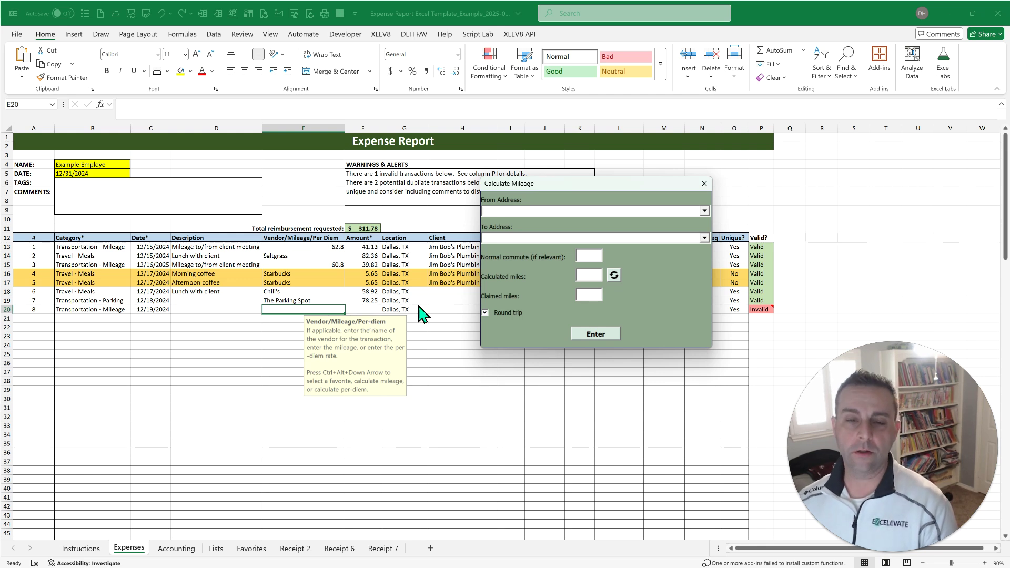
- Choose the first saved address as From and the second saved address as To
{"action": "left_click", "coordinate": [705, 212]}
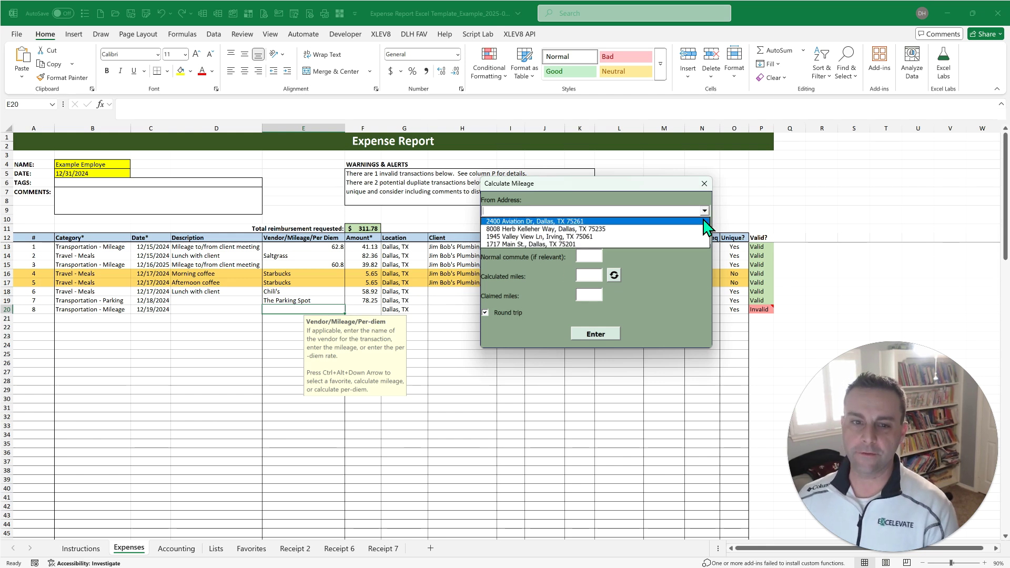
{"action": "left_click", "coordinate": [707, 221]}
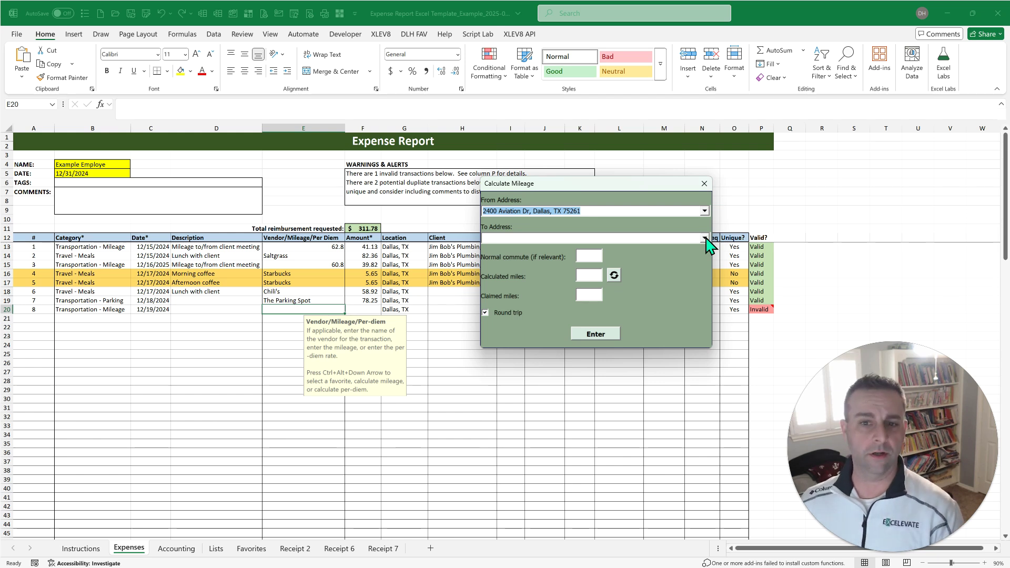
{"action": "left_click", "coordinate": [705, 238]}
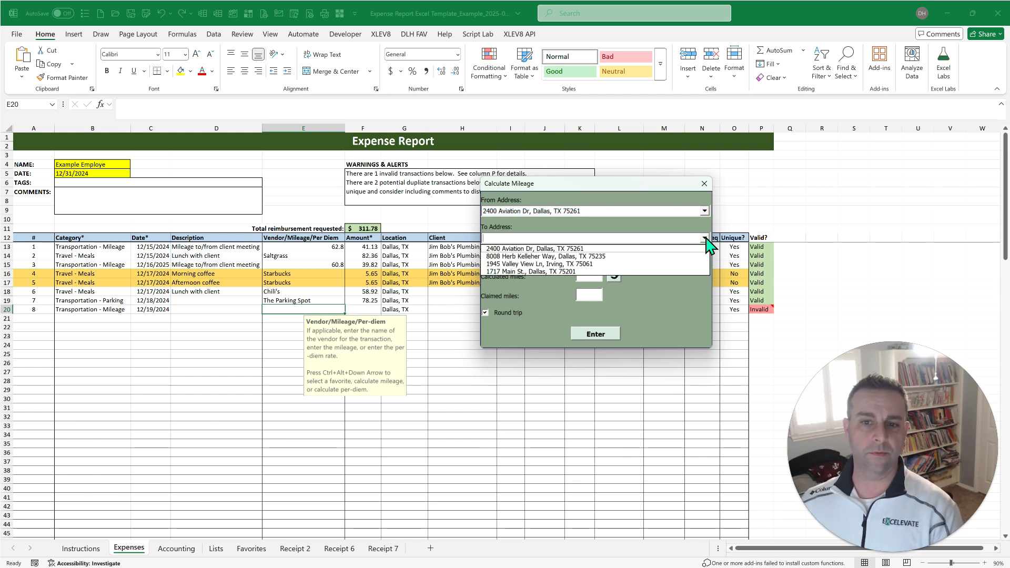
{"action": "left_click", "coordinate": [684, 257]}
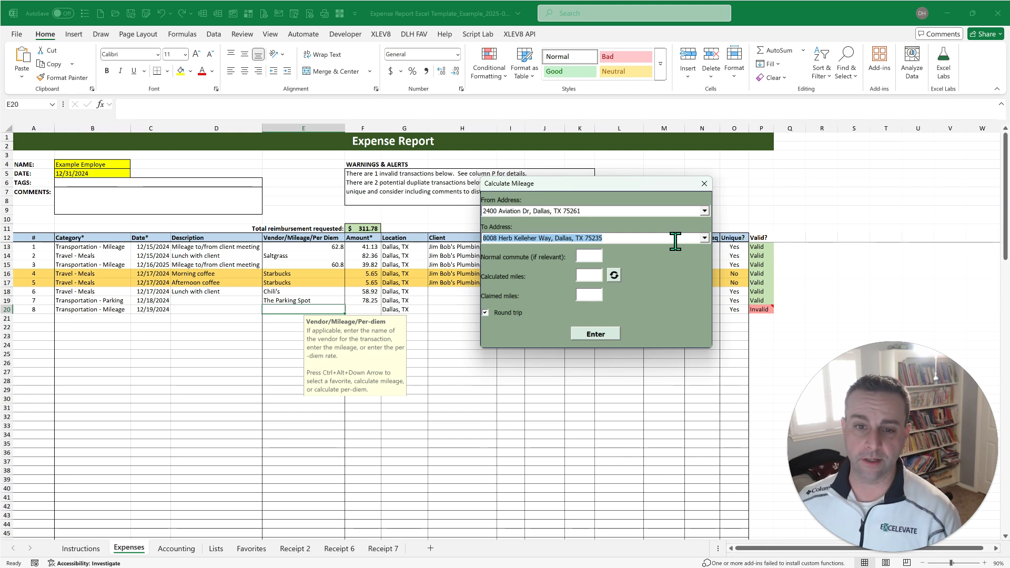
{"action": "key", "text": "BackSpace"}
{"action": "type", "text": "ke"}
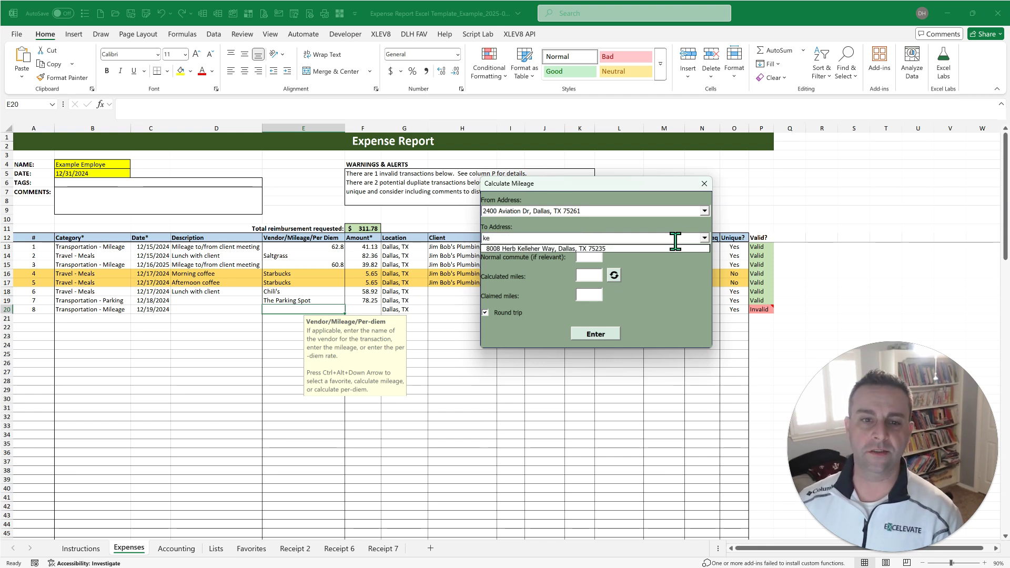
{"action": "key", "text": "Down"}
{"action": "key", "text": "Return"}
{"action": "key", "text": "Tab"}
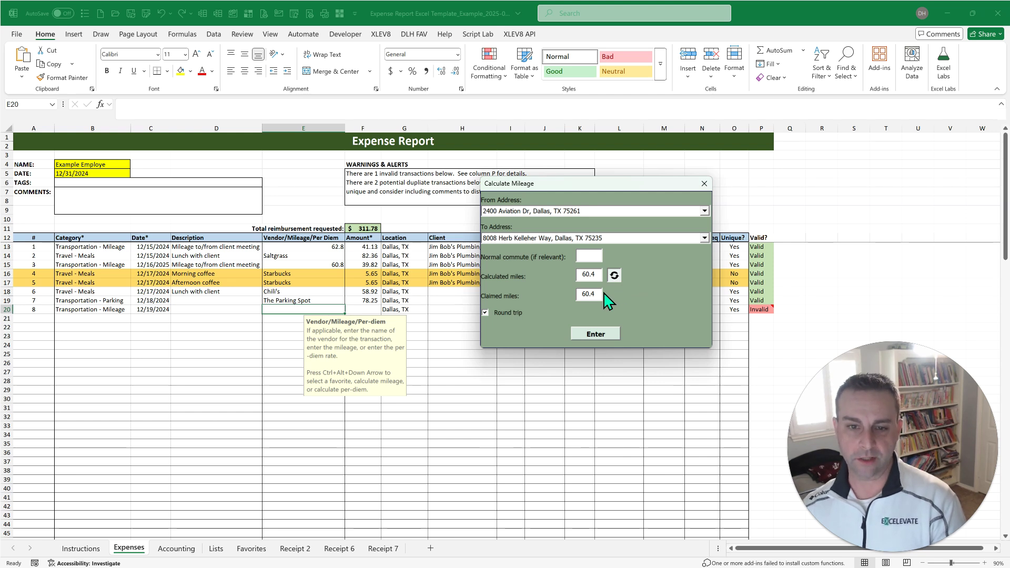
- Replace the claimed miles with 65 and apply them, giving row 8 a 42.58 amount
{"action": "left_click_drag", "start_coordinate": [595, 294], "coordinate": [570, 304]}
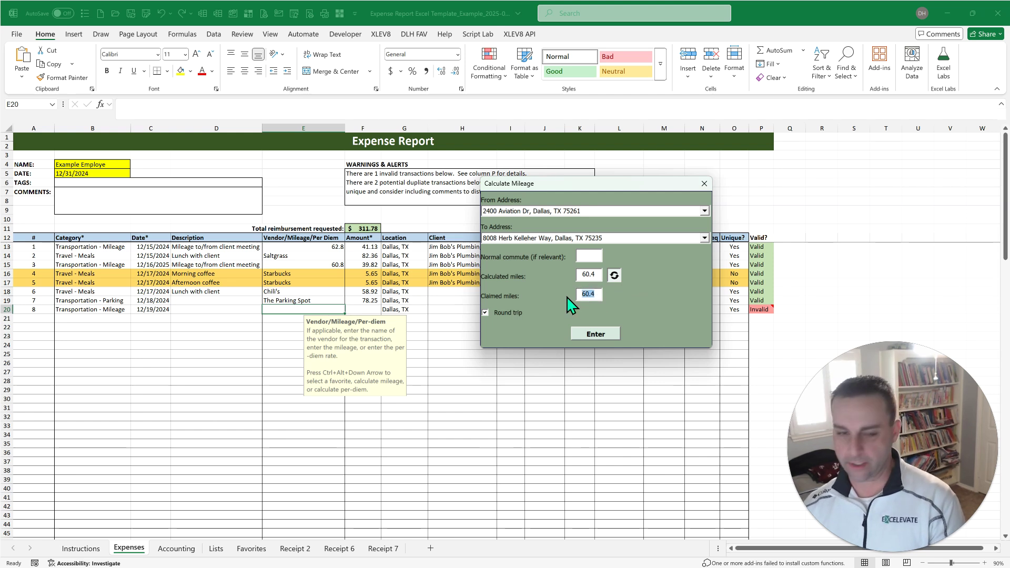
{"action": "type", "text": "65"}
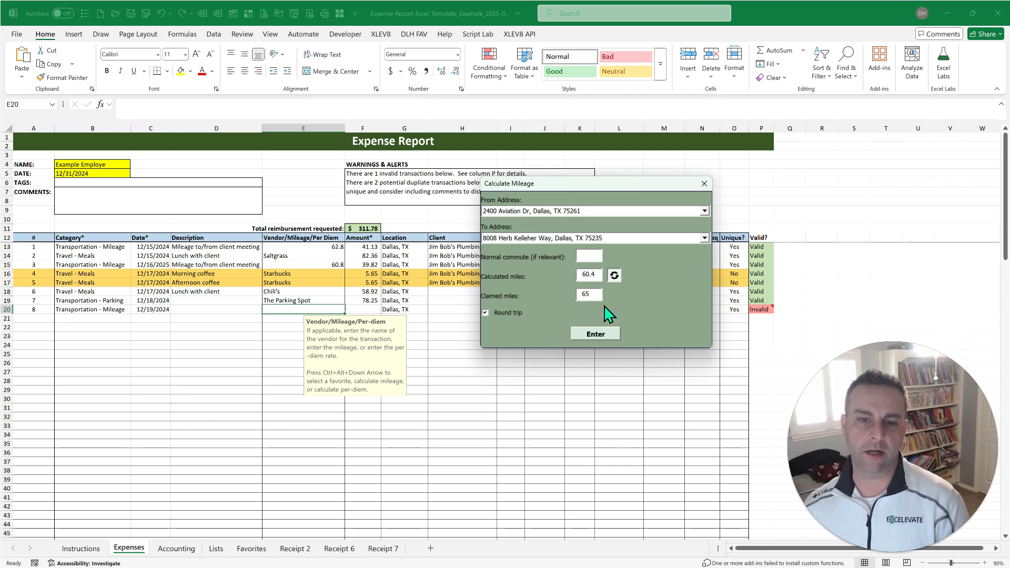
{"action": "left_click", "coordinate": [596, 335]}
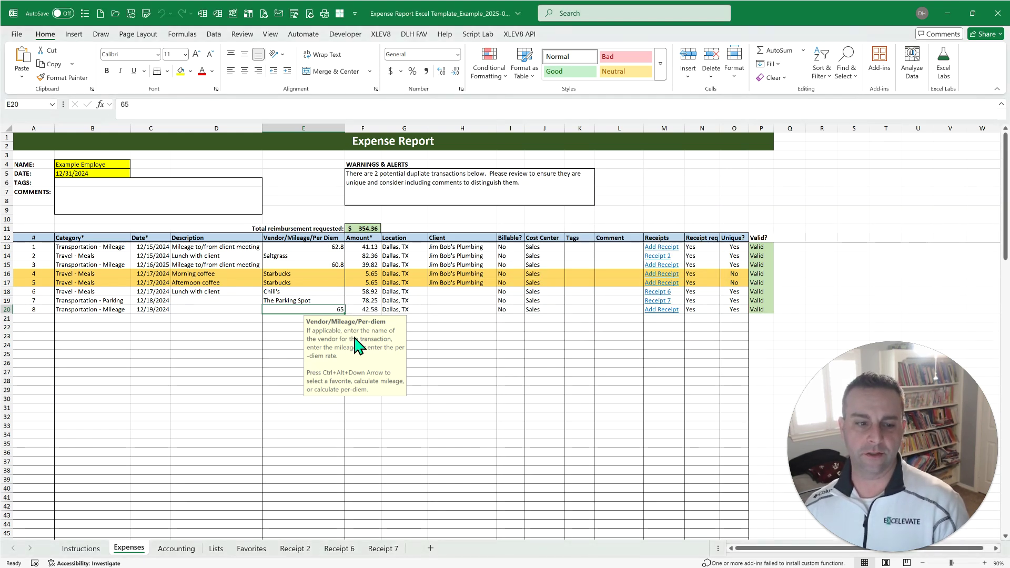
{"action": "left_click", "coordinate": [224, 550]}
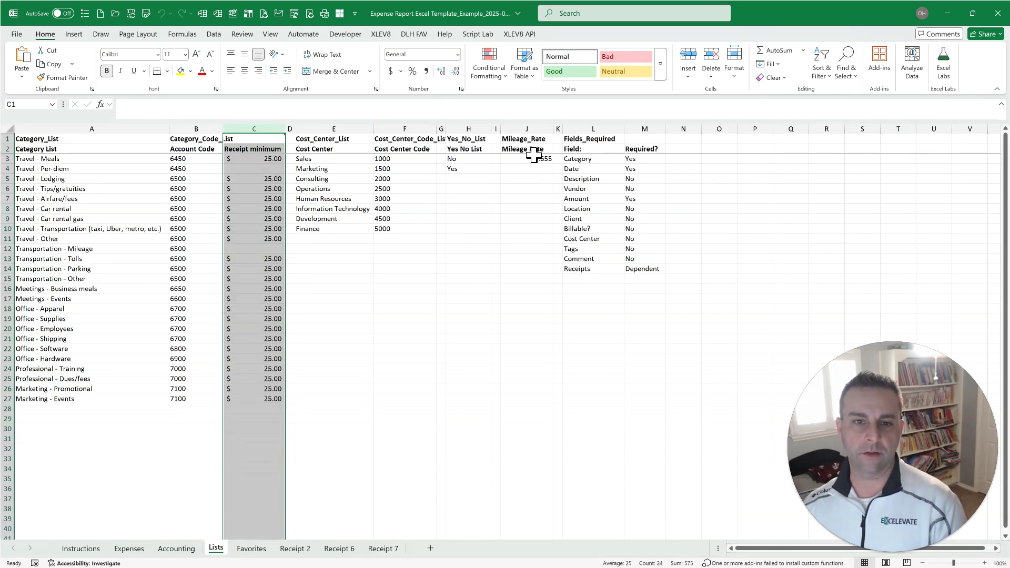
{"action": "left_click", "coordinate": [134, 548]}
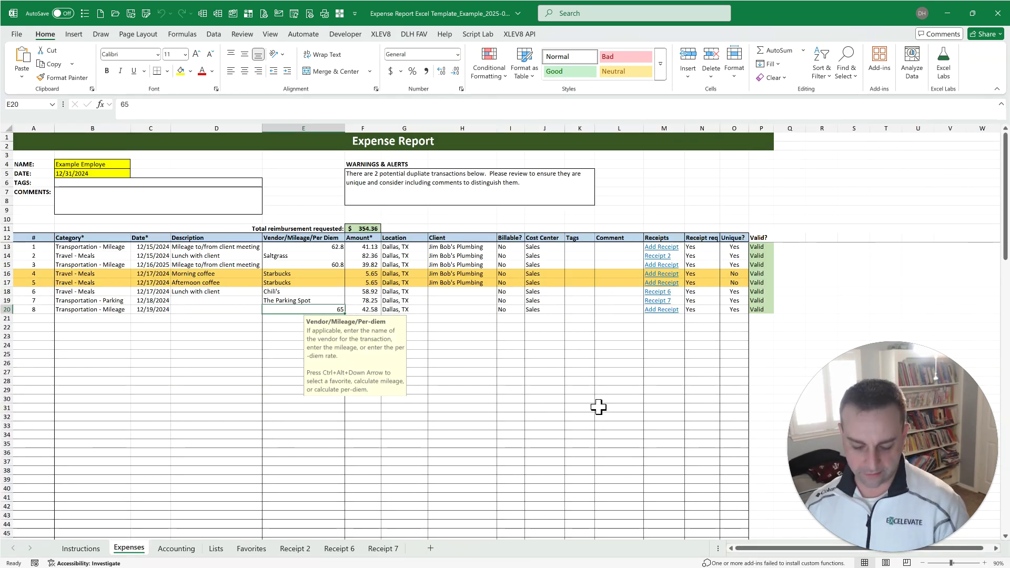
{"action": "key", "text": "ctrl+alt+Down"}
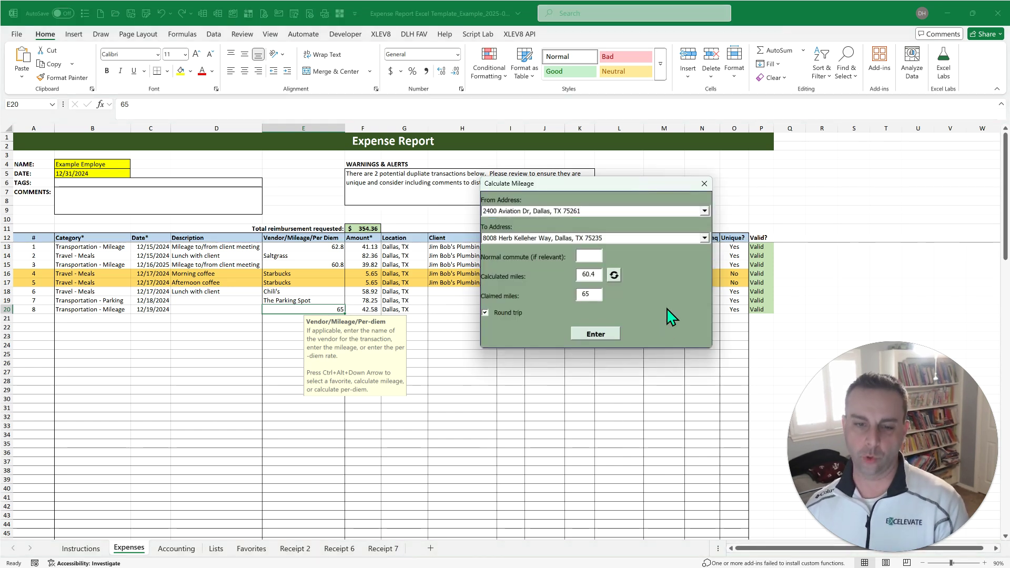
{"action": "left_click", "coordinate": [704, 183]}
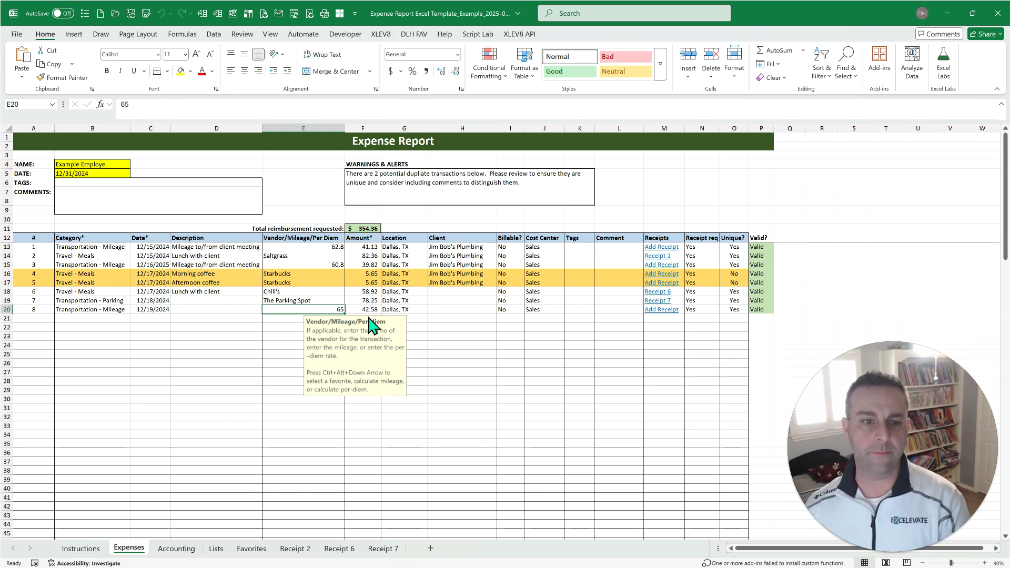
- Enter row 21 as Travel - Per-diem dated 12/20/2024 and open the per-diem calculator from E21
{"action": "left_click", "coordinate": [98, 318]}
{"action": "type", "text": "per"}
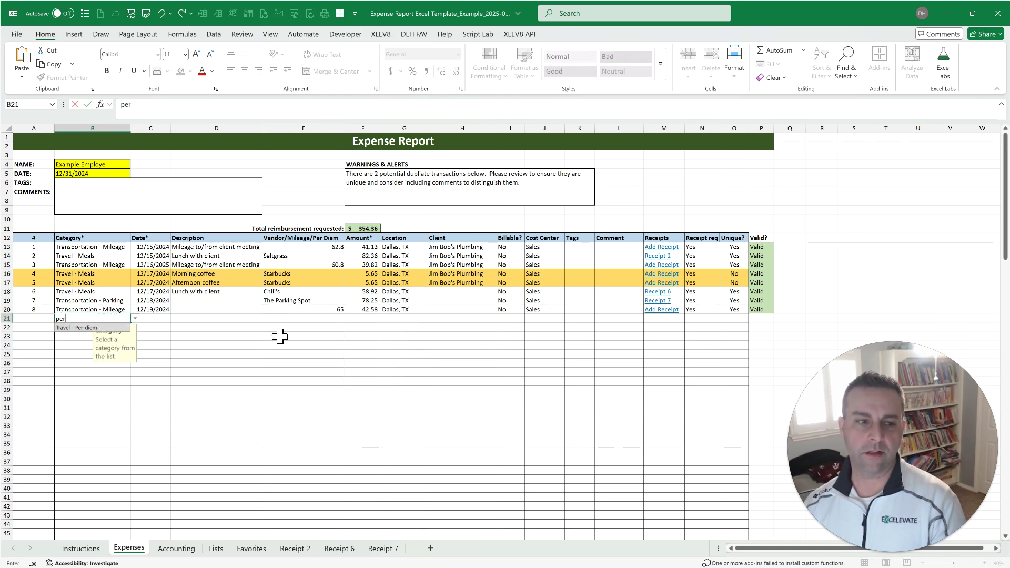
{"action": "key", "text": "Tab"}
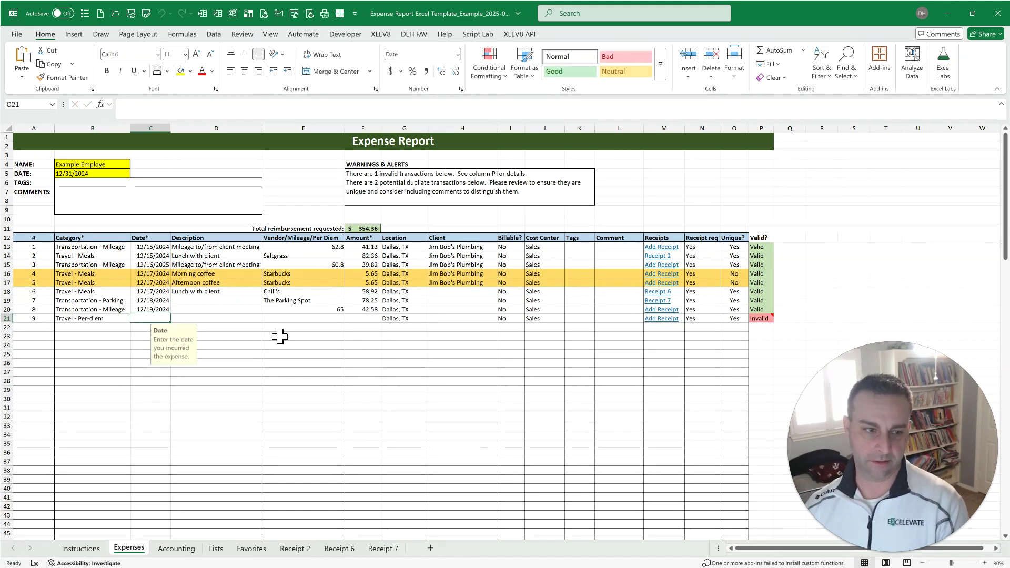
{"action": "type", "text": "12/202"}
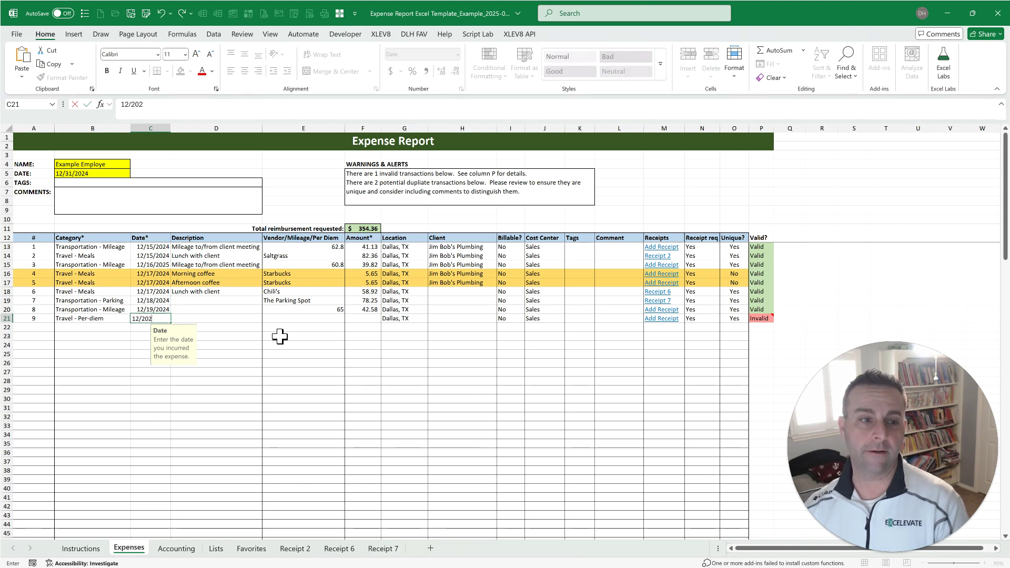
{"action": "key", "text": "BackSpace"}
{"action": "type", "text": "/2024"}
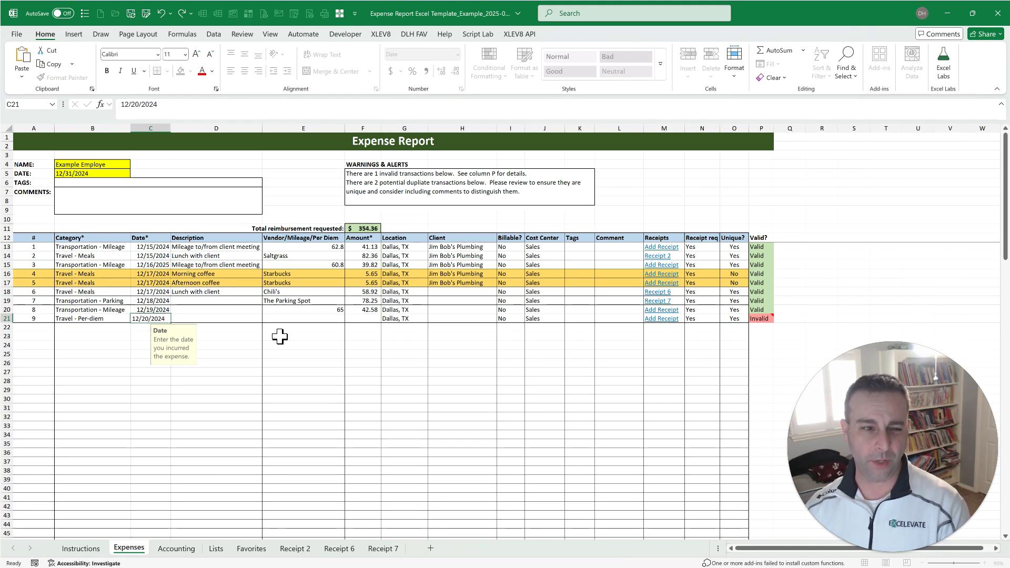
{"action": "key", "text": "Tab"}
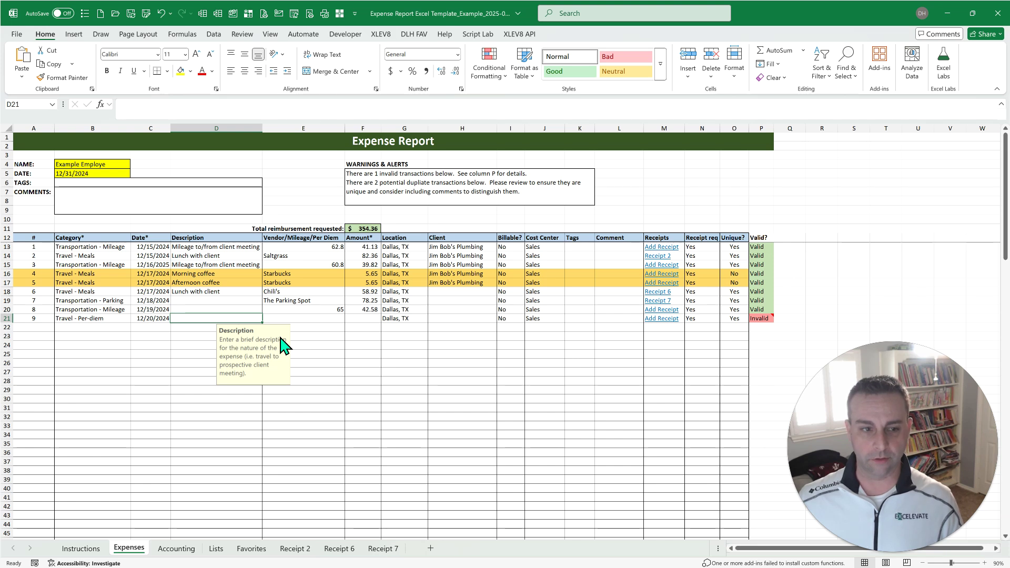
{"action": "key", "text": "Tab"}
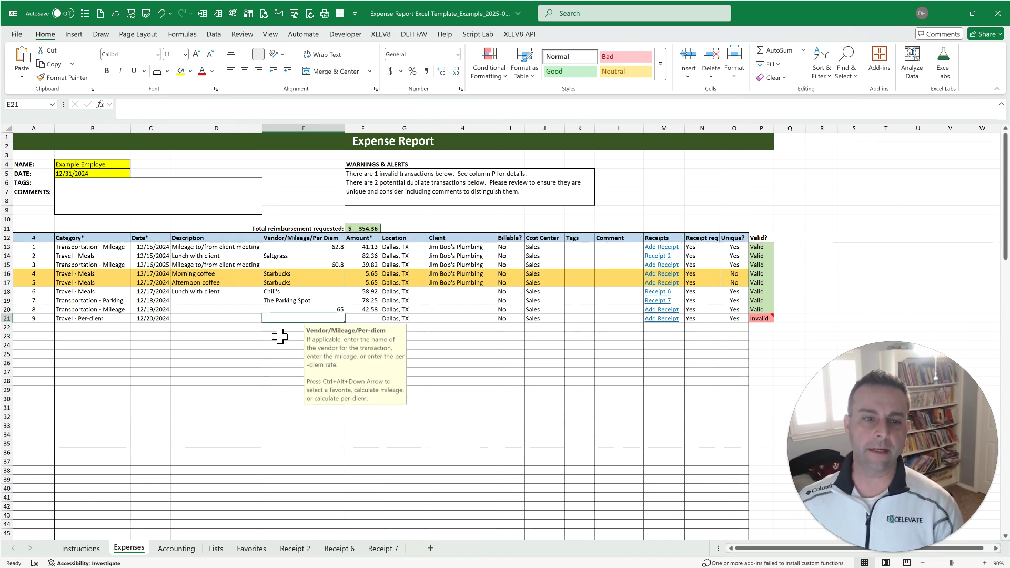
{"action": "key", "text": "ctrl+alt+Down"}
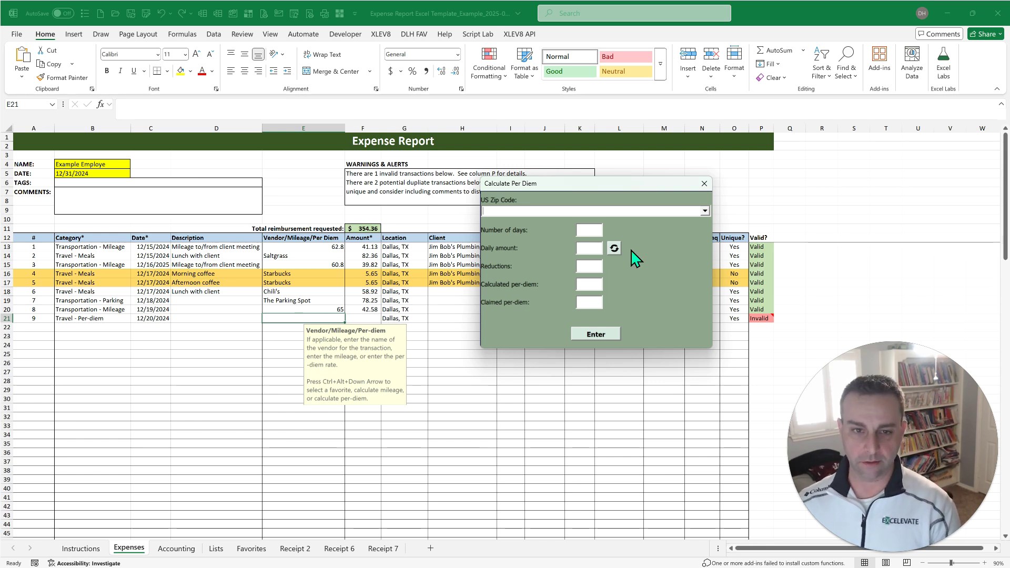
- Compute a per diem for zip 90001 - Los Angeles, CA over 4 days at 90, applying 360
{"action": "type", "text": "75"}
{"action": "key", "text": "BackSpace"}
{"action": "key", "text": "BackSpace"}
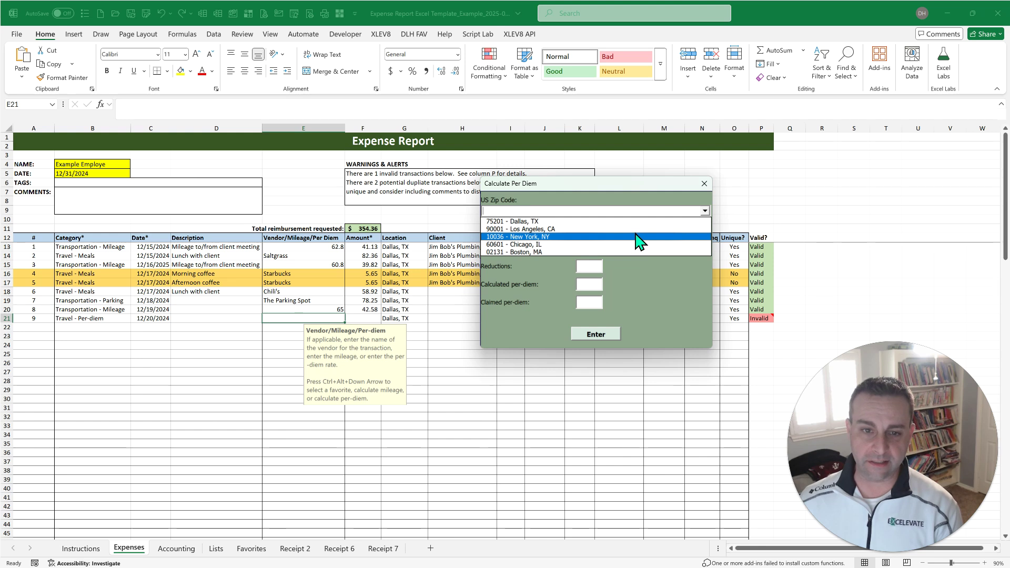
{"action": "left_click", "coordinate": [637, 230]}
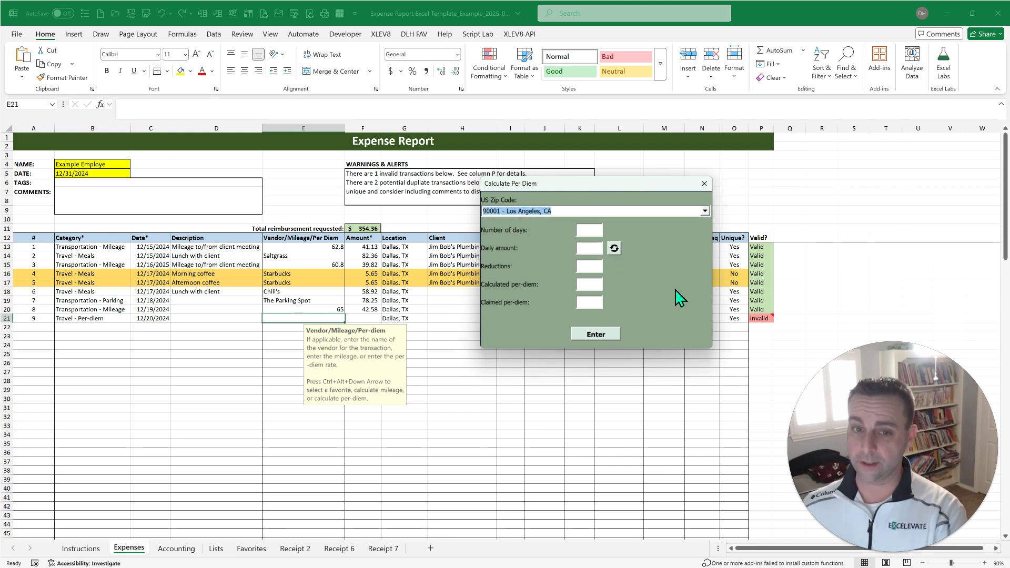
{"action": "left_click", "coordinate": [588, 231]}
{"action": "type", "text": "4"}
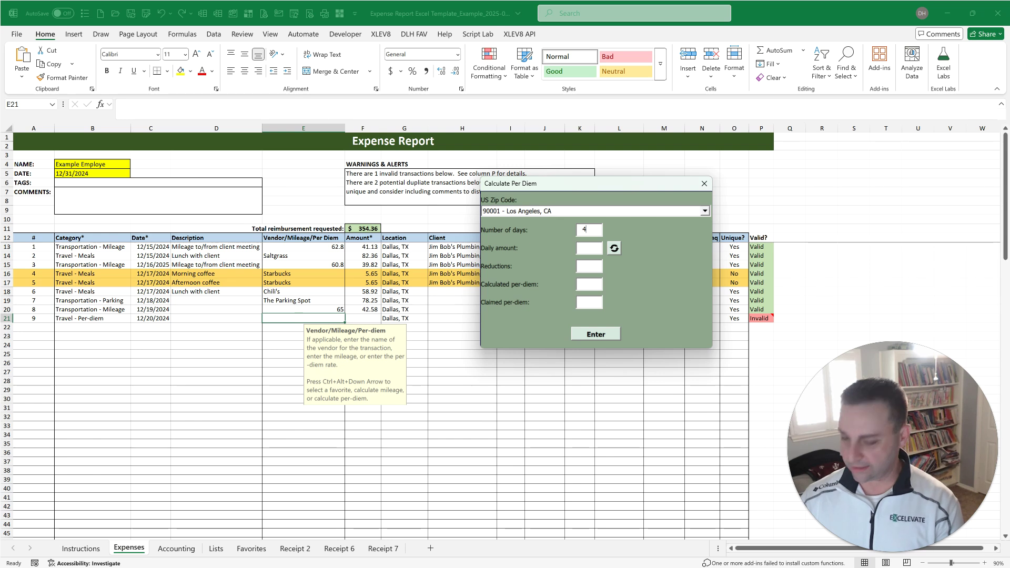
{"action": "left_click", "coordinate": [614, 248]}
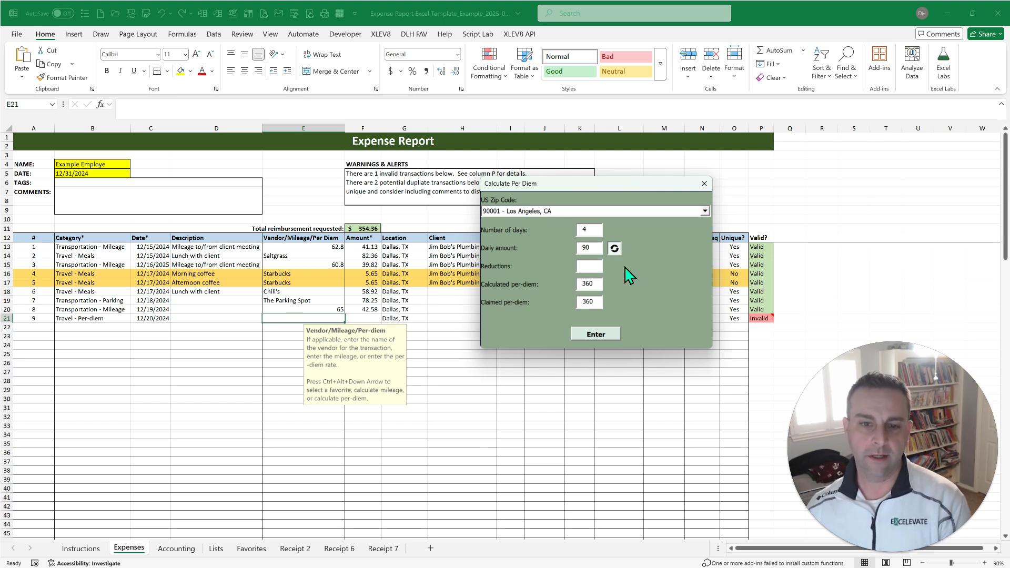
{"action": "left_click", "coordinate": [605, 334]}
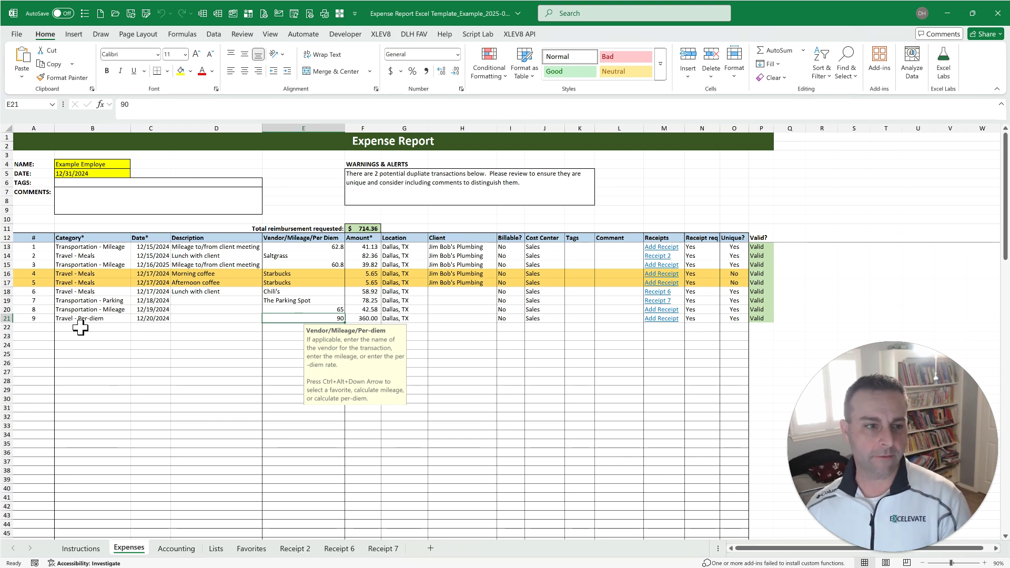
{"action": "left_click", "coordinate": [539, 335]}
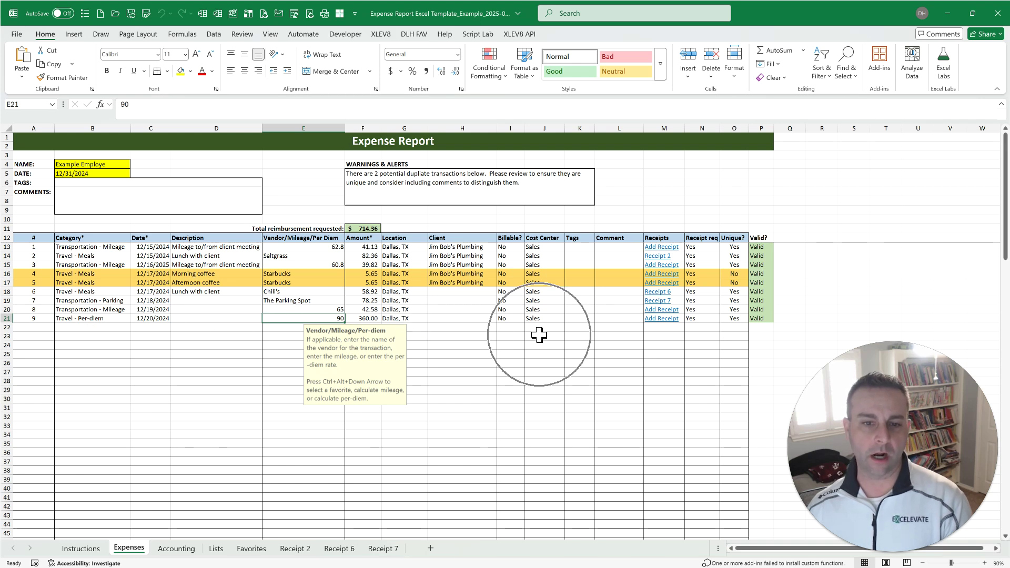
- Review the category and account code columns and the Finance cost center on Lists, then view Accounting
{"action": "left_click", "coordinate": [220, 549]}
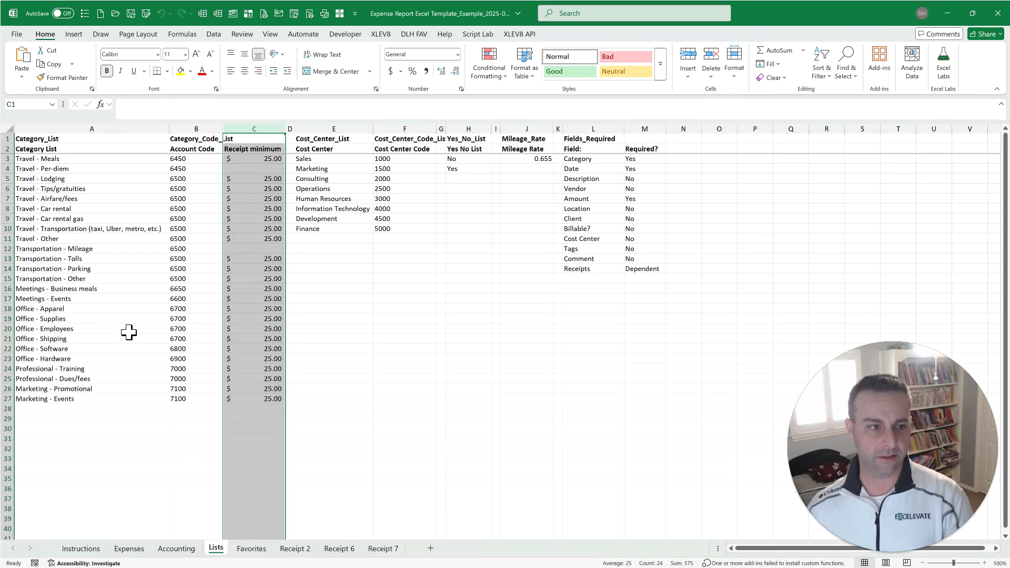
{"action": "left_click", "coordinate": [79, 126]}
{"action": "left_click", "coordinate": [196, 125]}
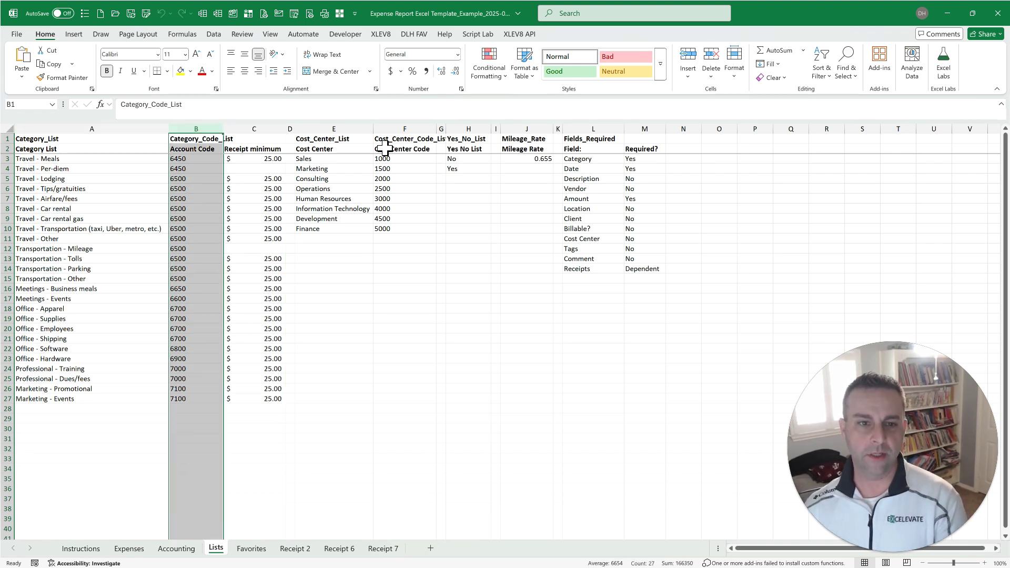
{"action": "left_click", "coordinate": [427, 228]}
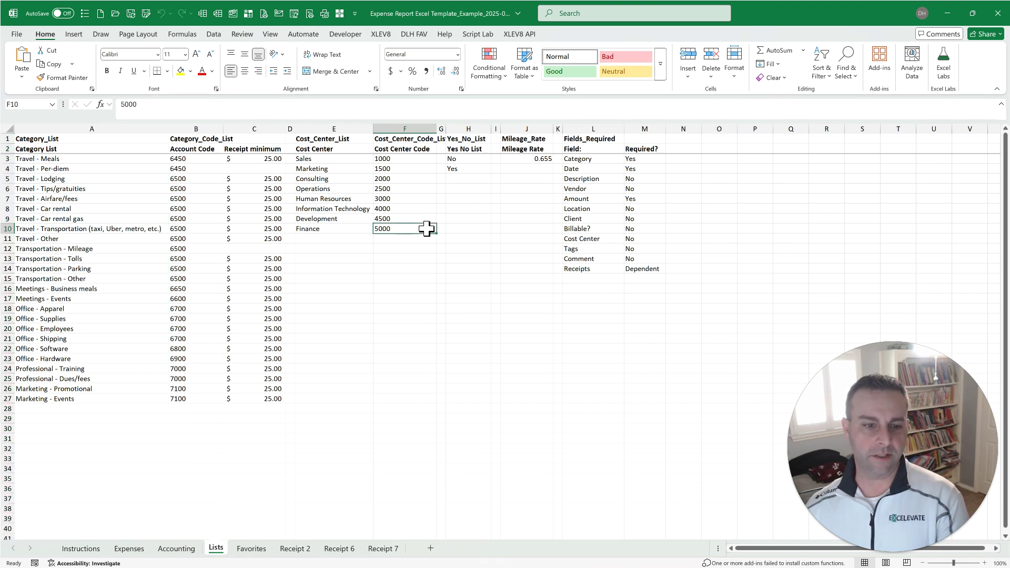
{"action": "left_click", "coordinate": [176, 549]}
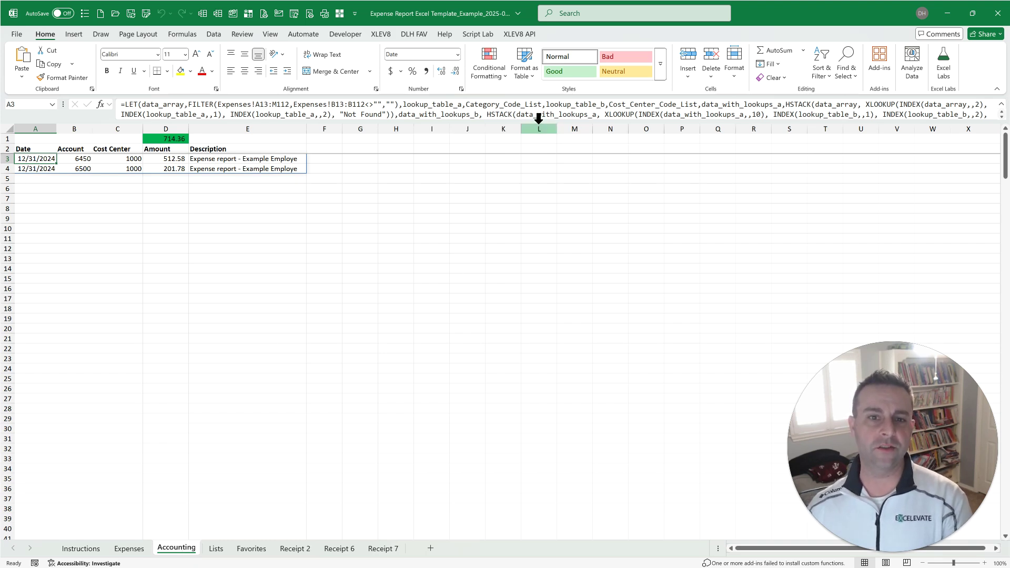
- Expand the formula bar to show the full LET formula, compare it with Expenses, then go to the browser
{"action": "mouse_move", "coordinate": [539, 121]}
{"action": "left_mouse_down"}
{"action": "mouse_move", "coordinate": [546, 167]}
{"action": "mouse_move", "coordinate": [551, 121]}
{"action": "left_mouse_up"}
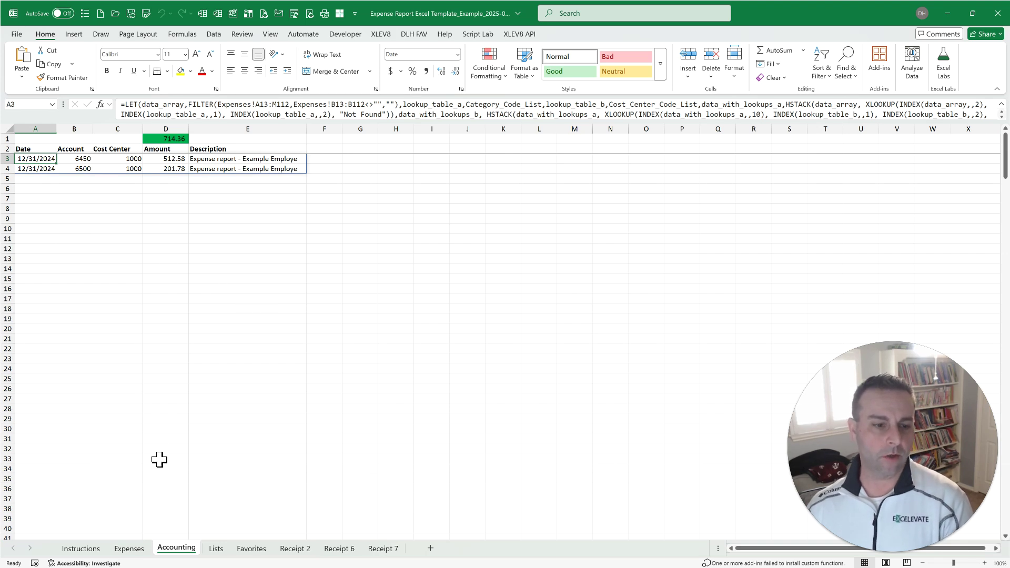
{"action": "left_click", "coordinate": [140, 555]}
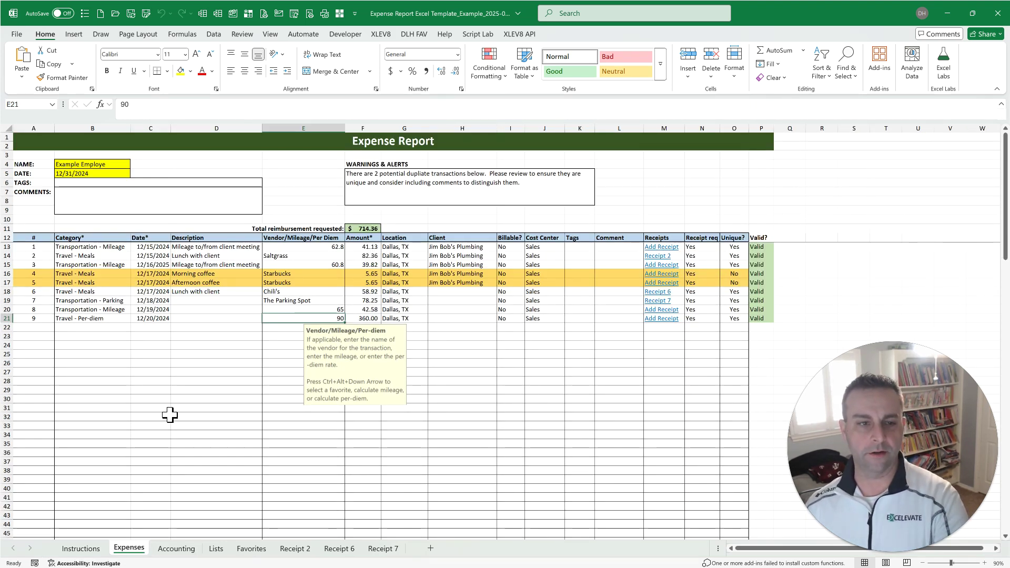
{"action": "left_click", "coordinate": [178, 552]}
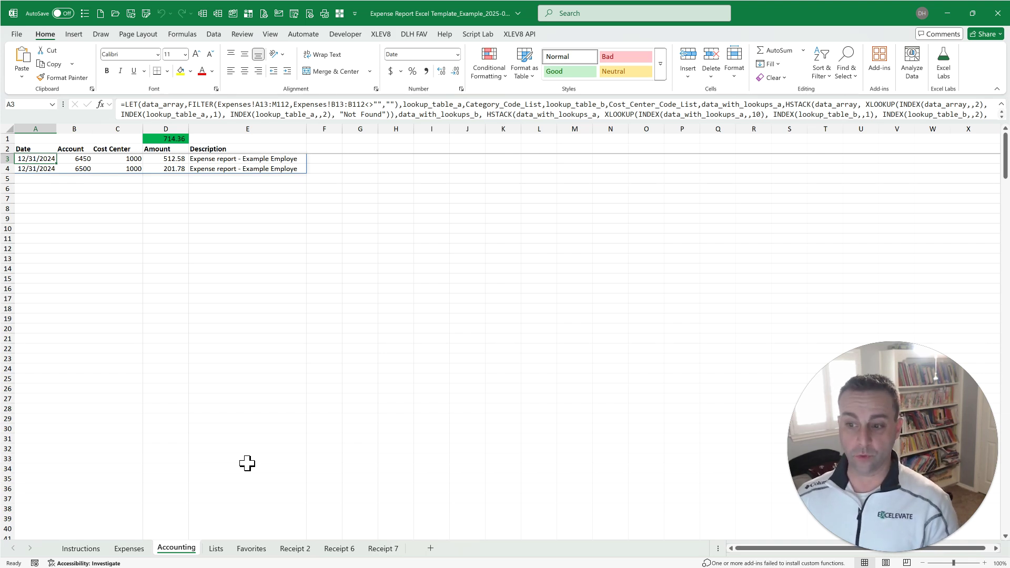
{"action": "left_click", "coordinate": [129, 549]}
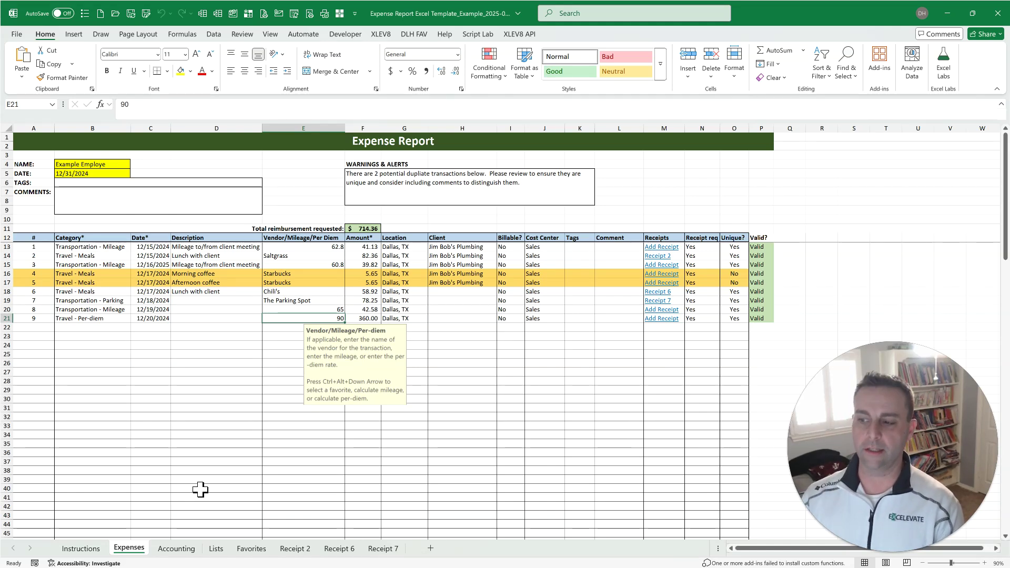
{"action": "key", "text": "alt+Tab"}
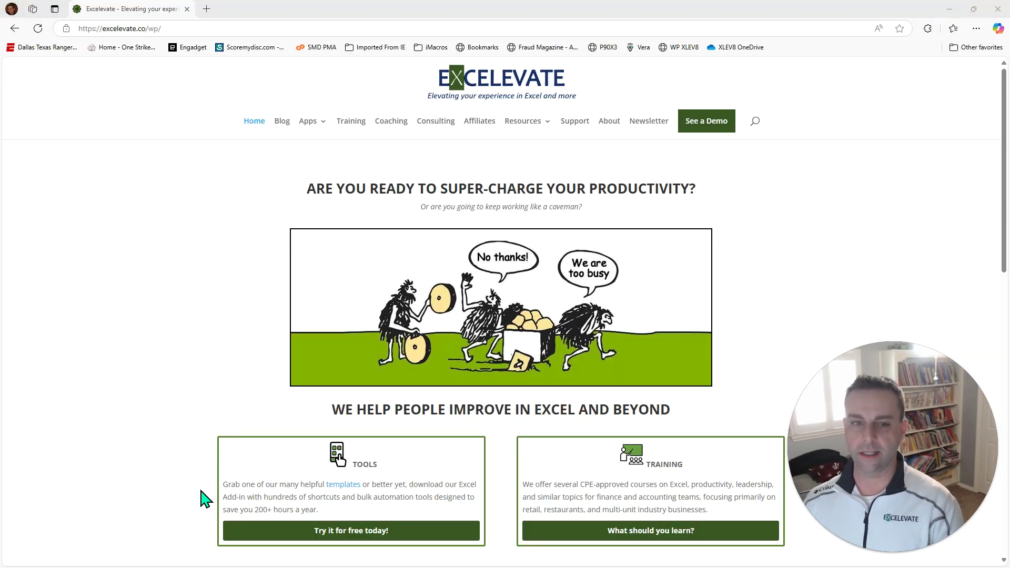
- Search the Excelevate site for 'expense report' and pick the Excel Expense Report Template result
{"action": "left_click", "coordinate": [755, 123]}
{"action": "type", "text": "expense report"}
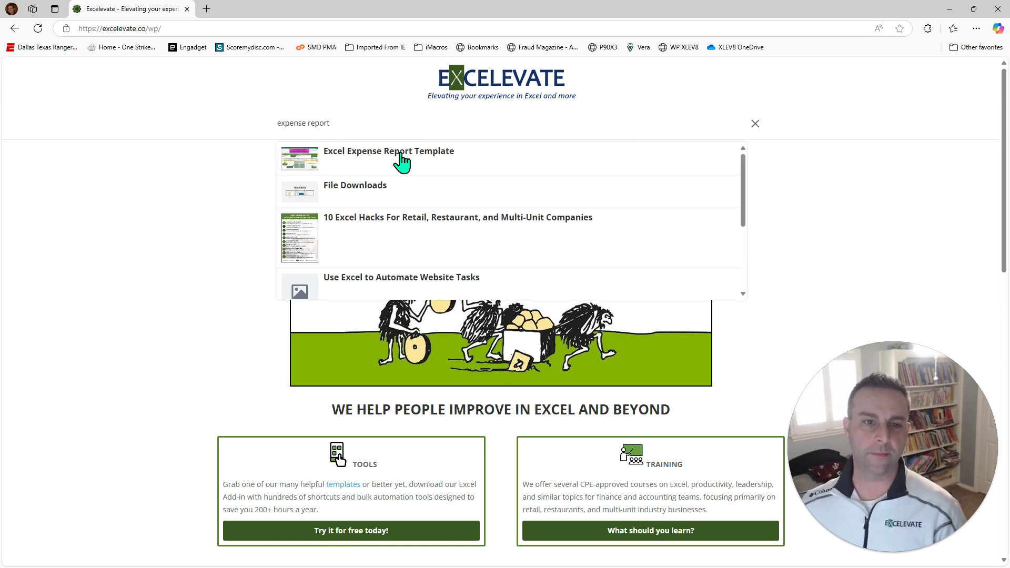
{"action": "left_click", "coordinate": [401, 150]}
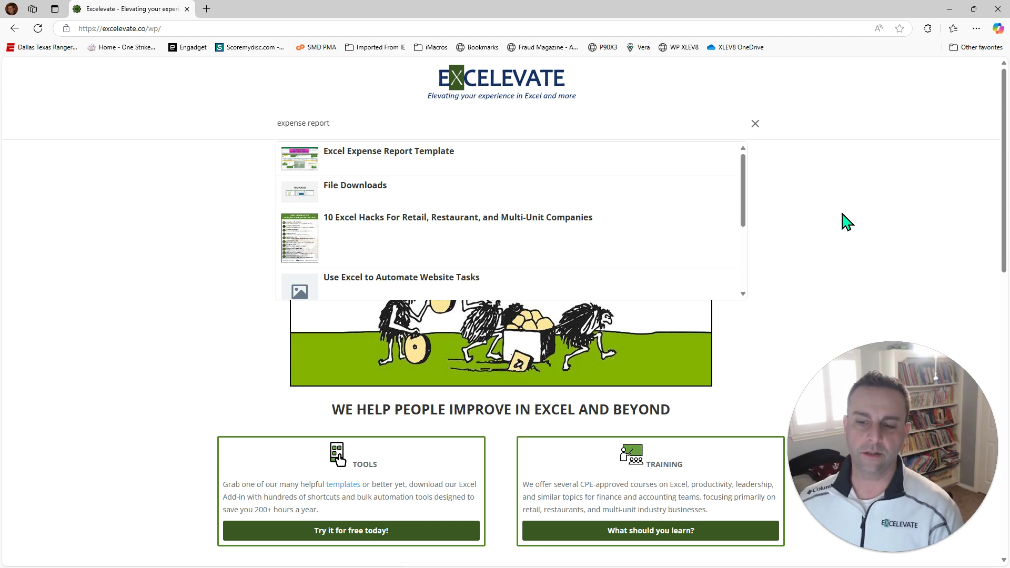
{"action": "key", "text": "alt+Tab"}
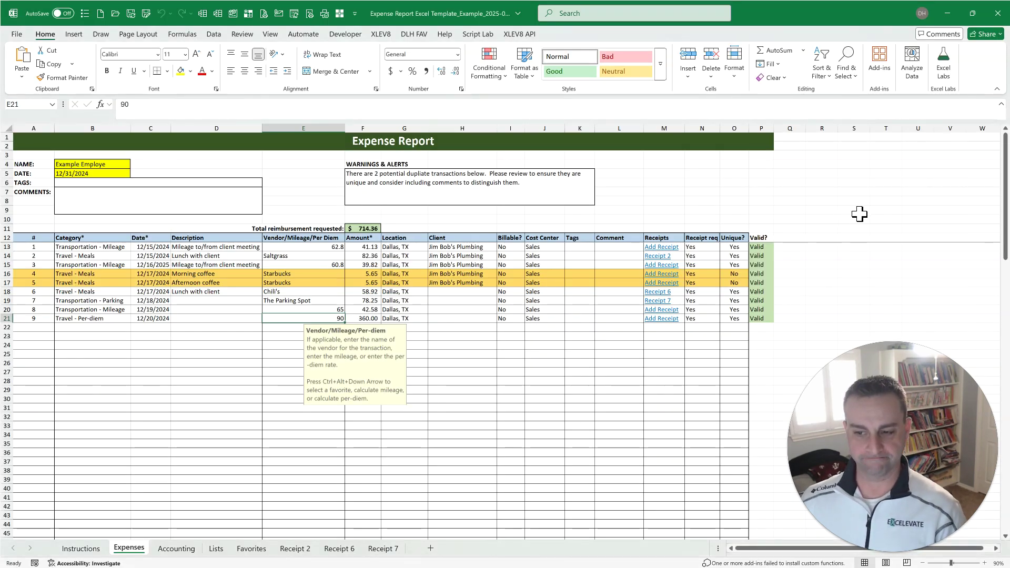